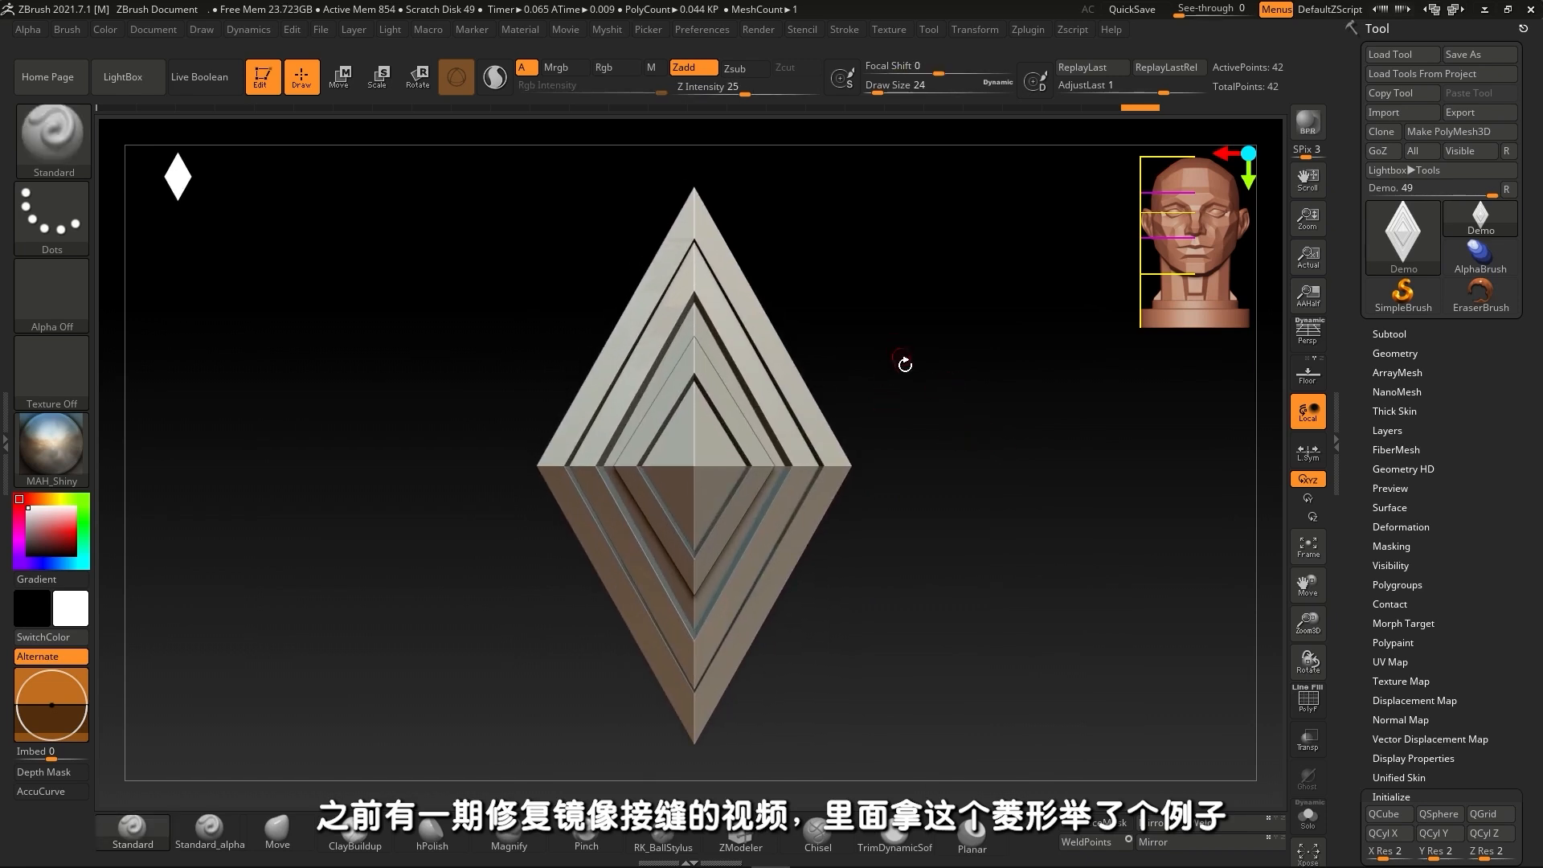
Replace the demo diamond with the Cone3D primitive from the 3D meshes.
drag(905, 364, 945, 371)
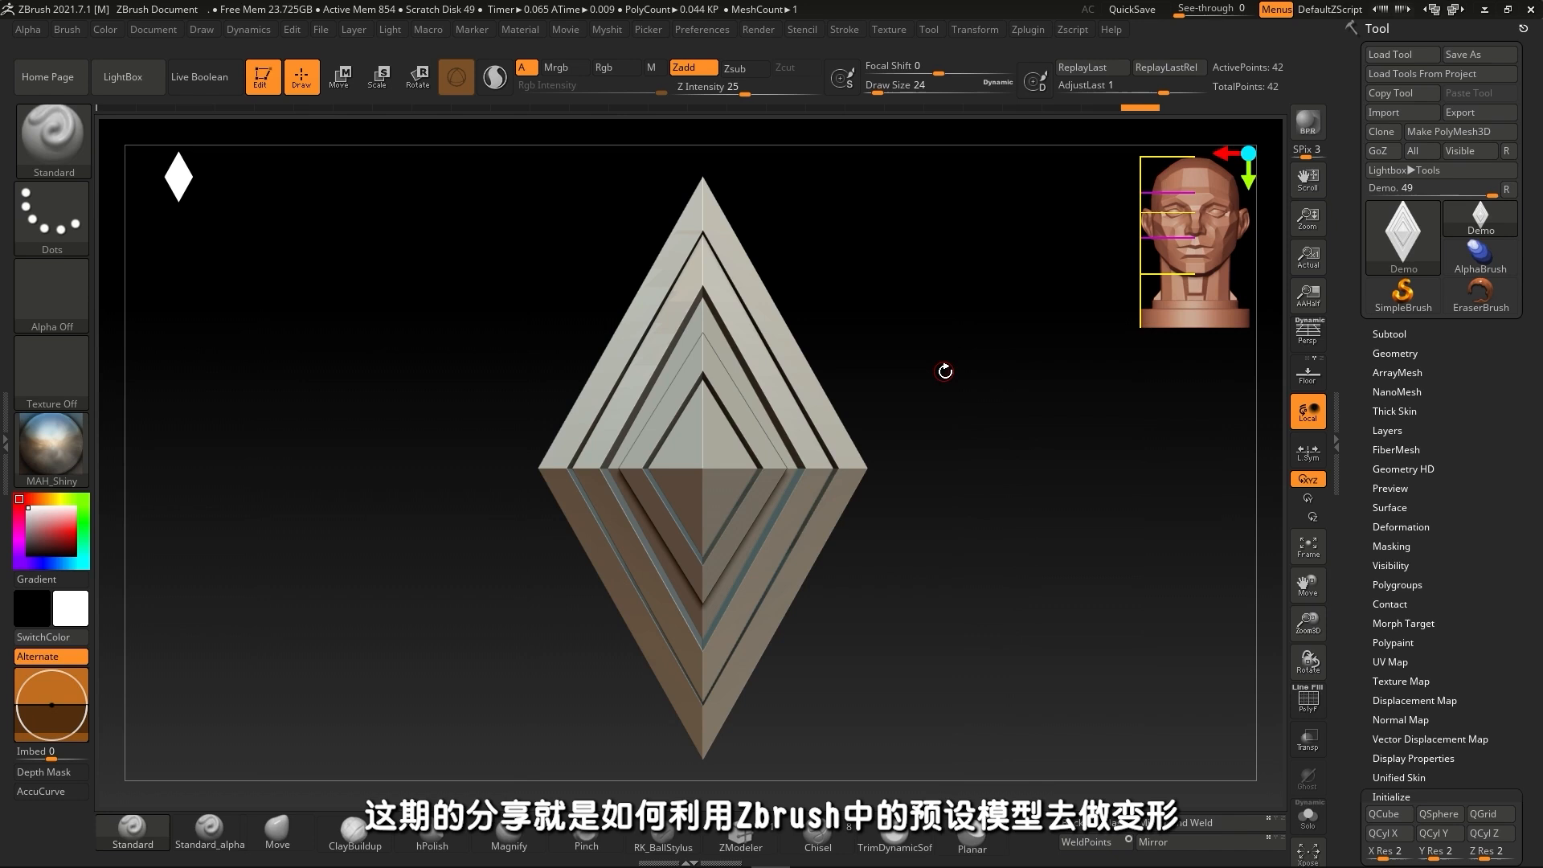
drag(905, 354, 924, 348)
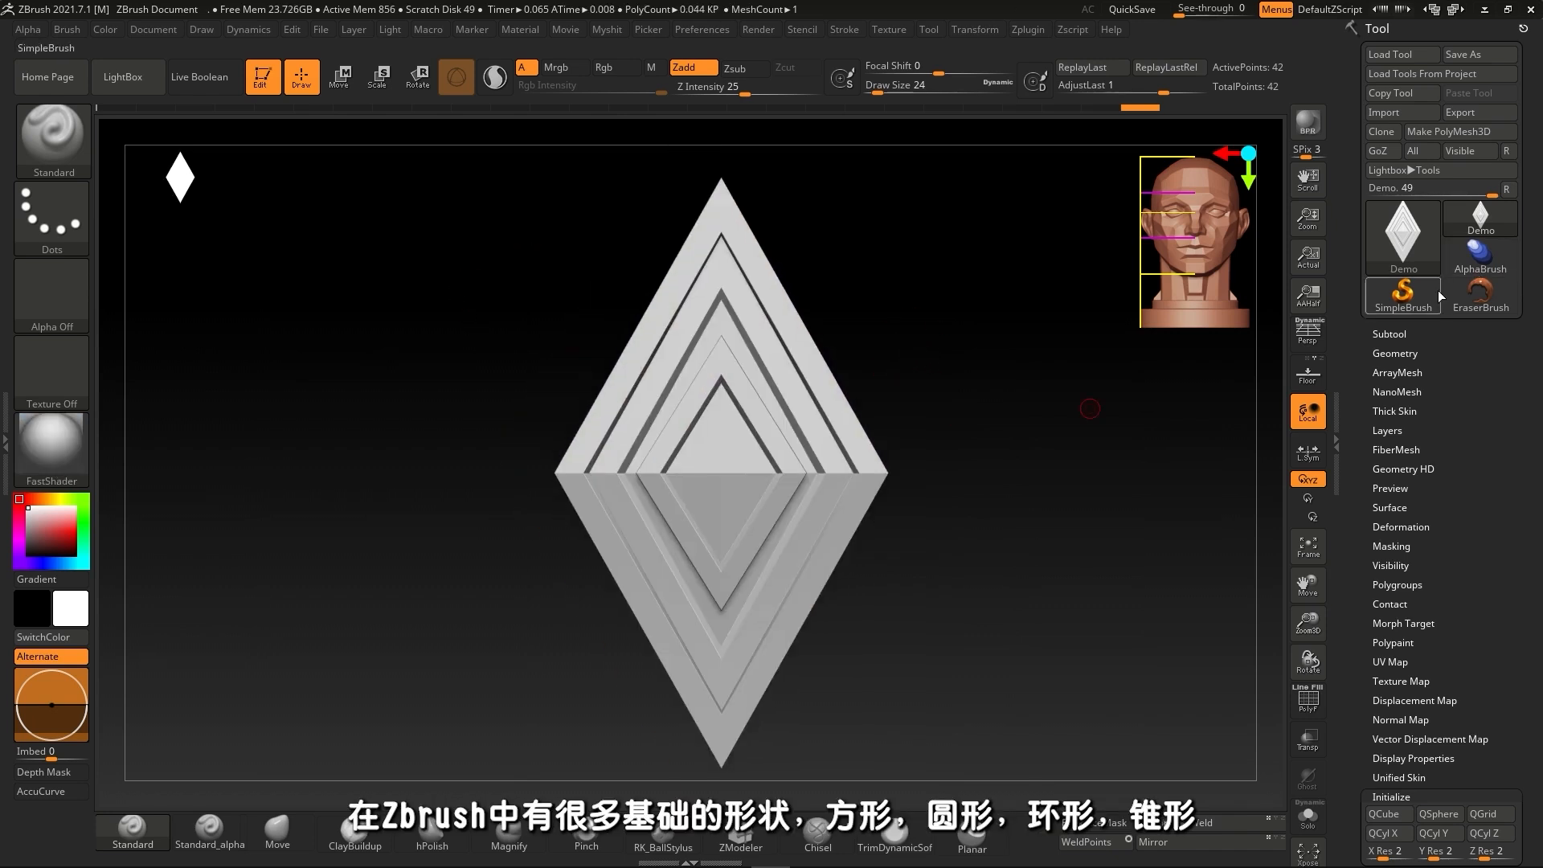
click(1407, 237)
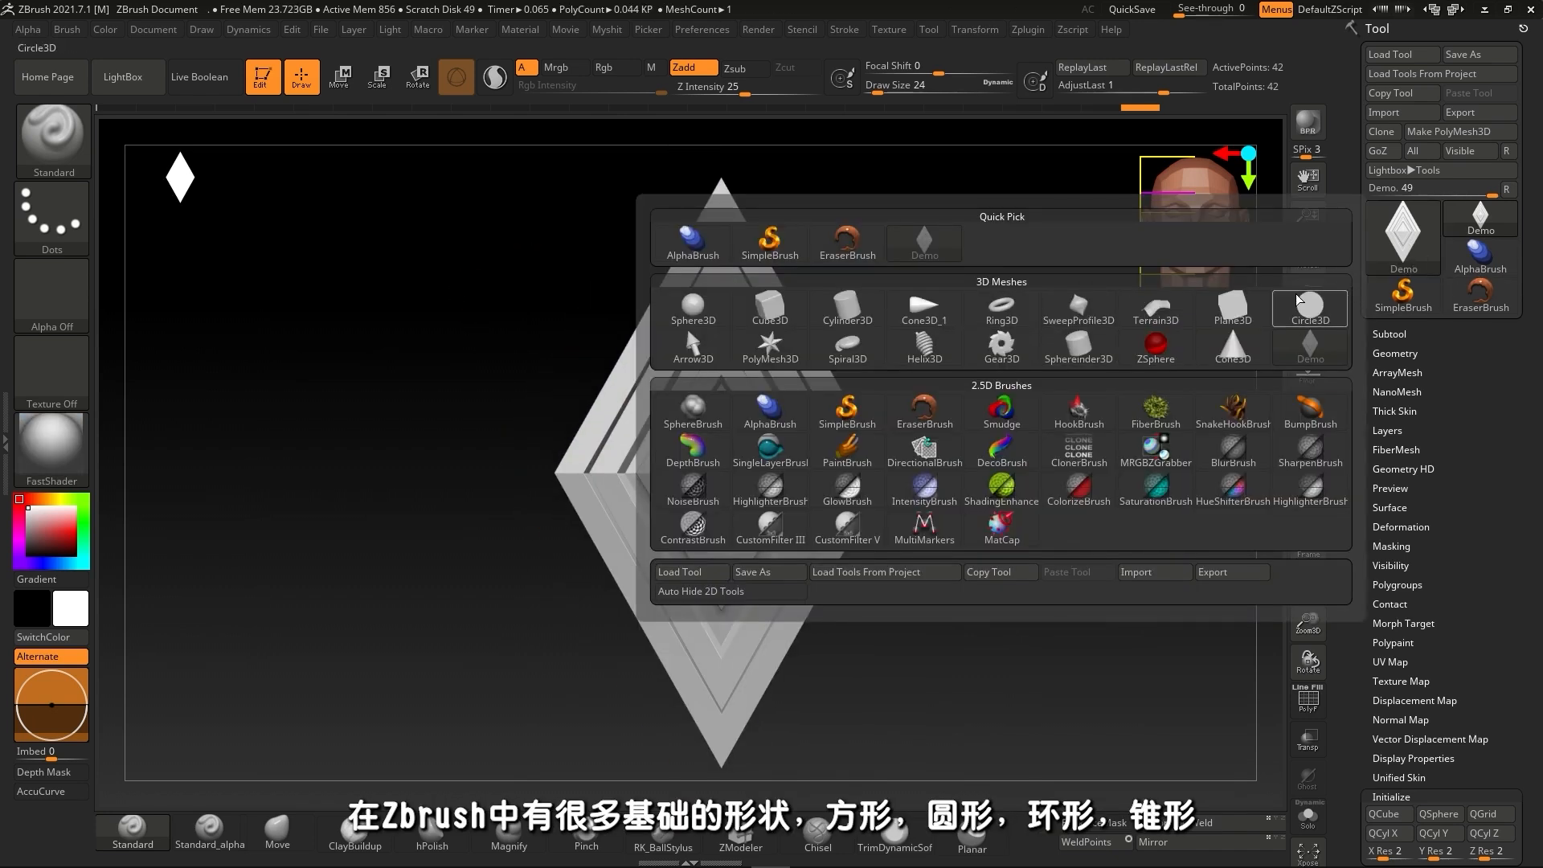
mouse_move(836, 360)
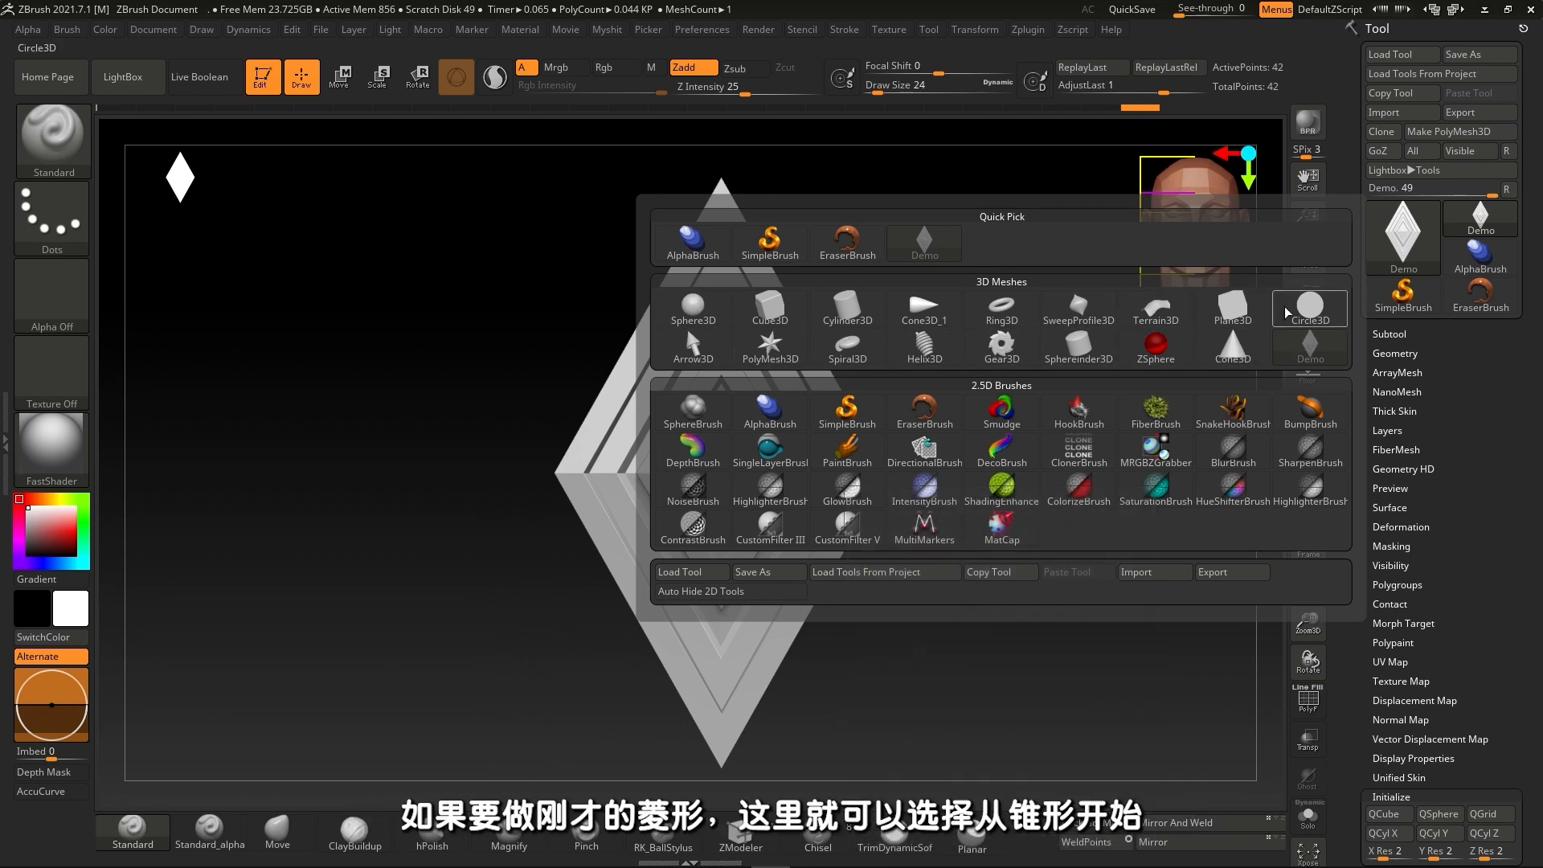
click(1242, 347)
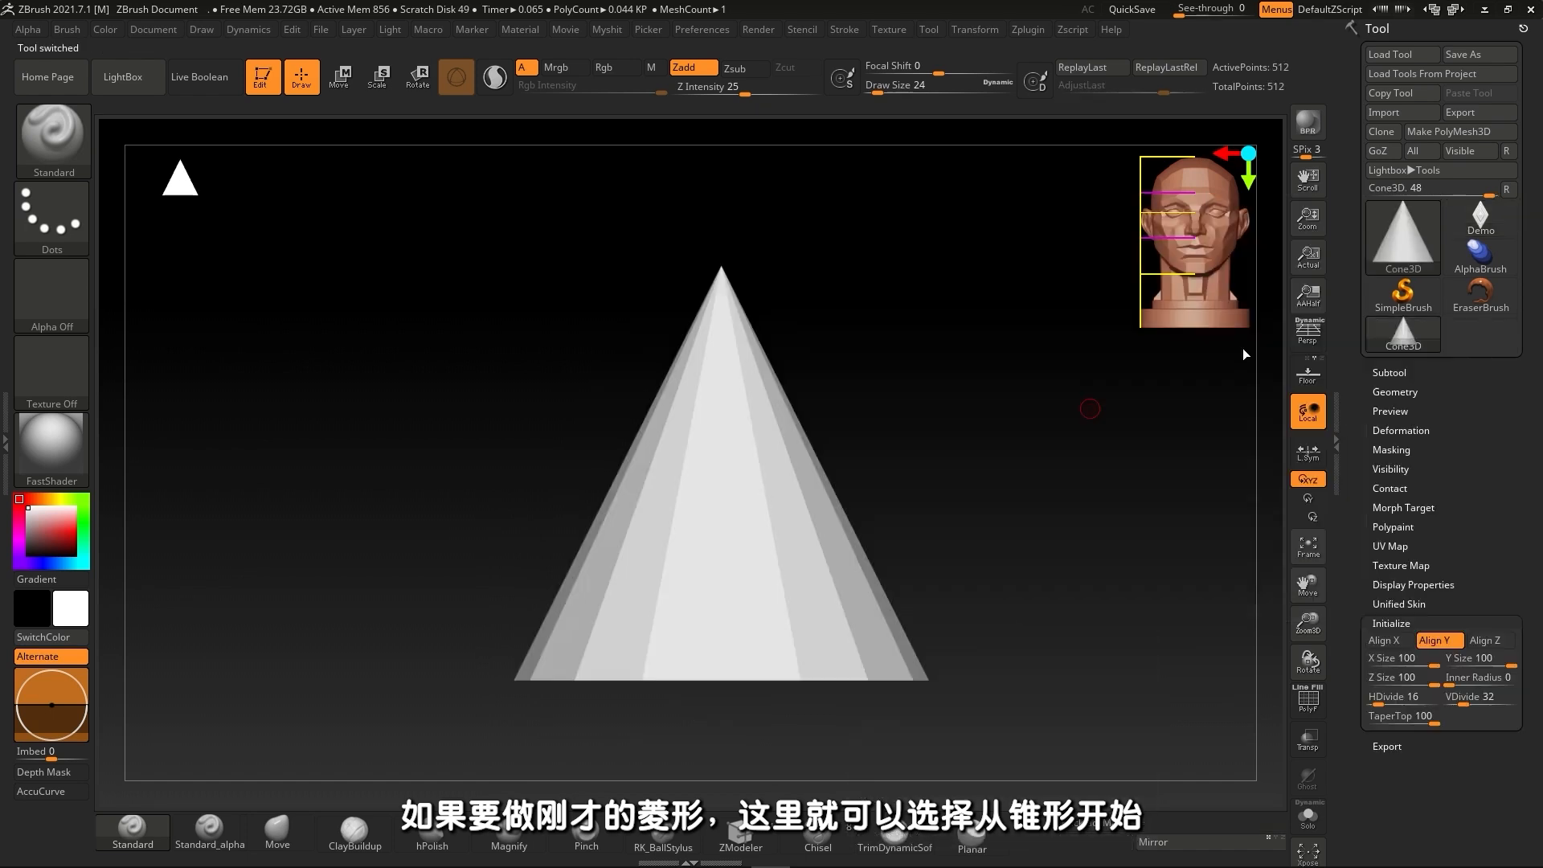
Show the cone's polygon wireframe and align the primitive to the Z axis in its Initialize settings.
drag(1007, 331, 976, 357)
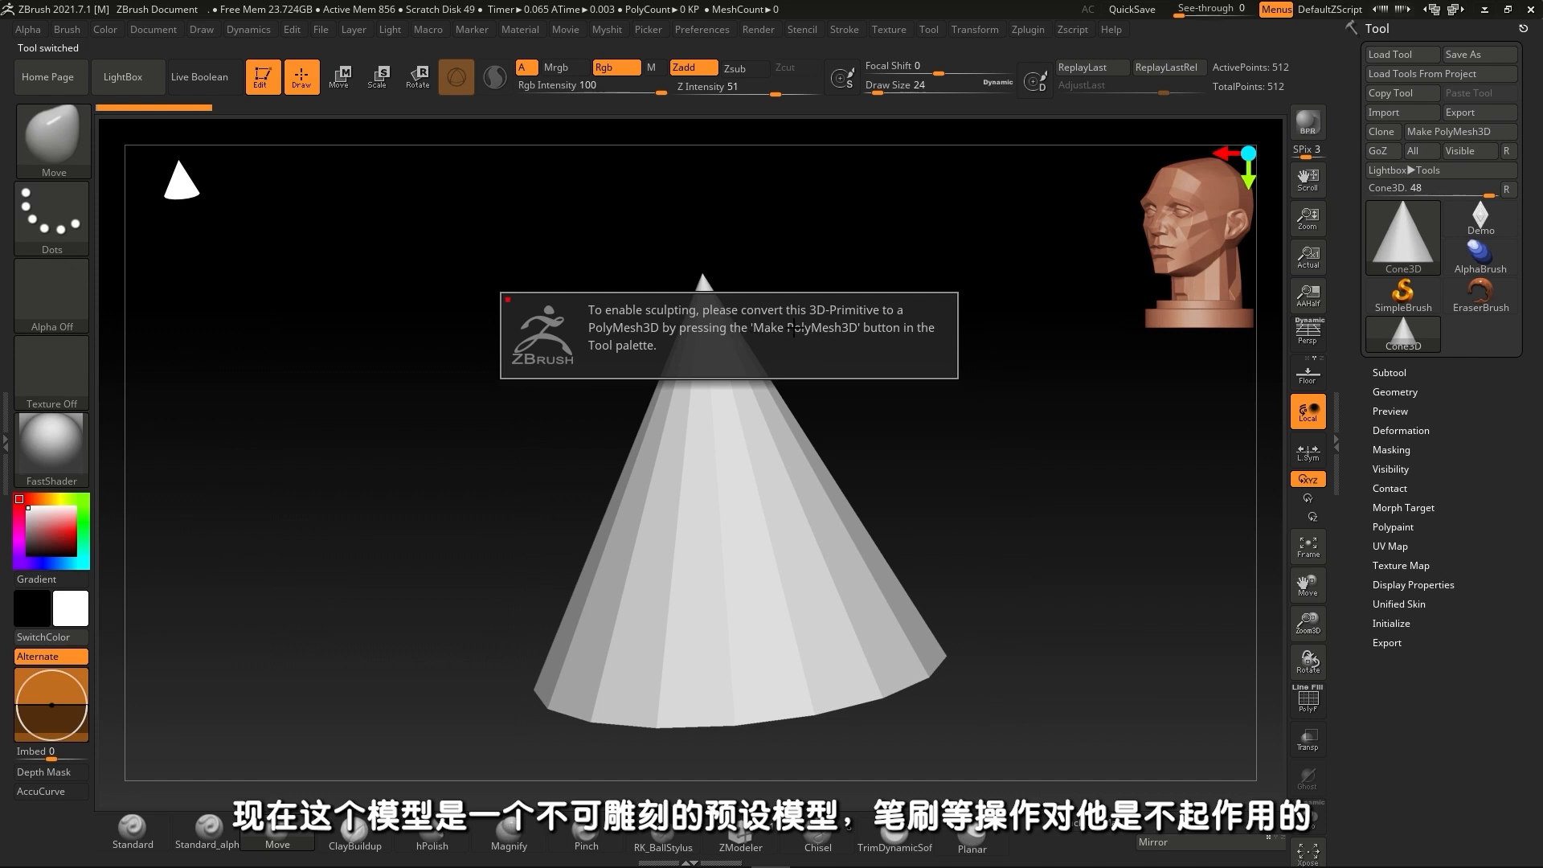
drag(909, 389, 892, 360)
key(shift+f)
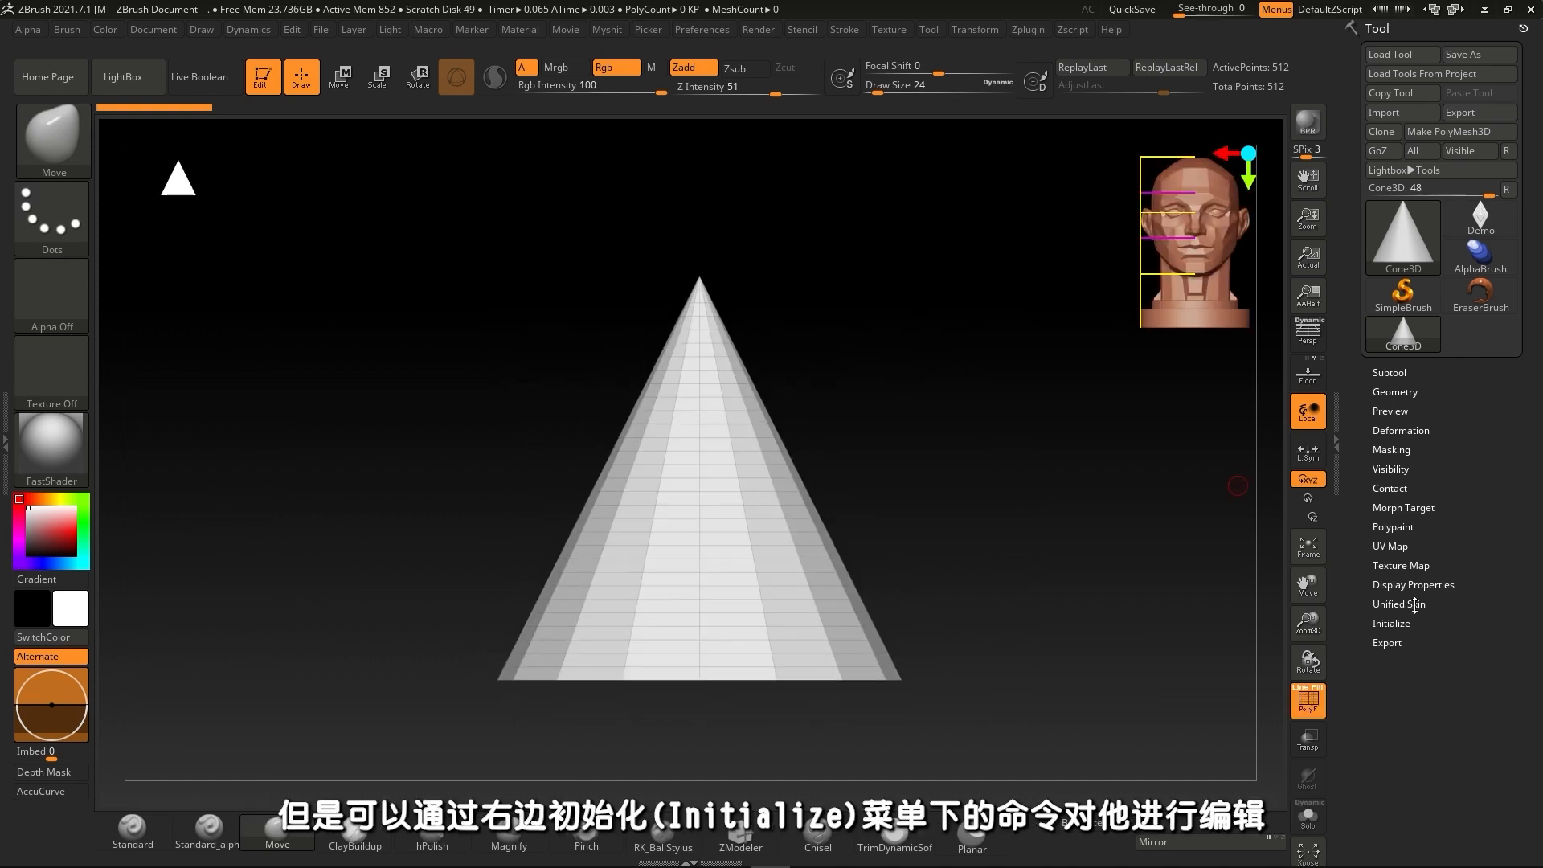
click(1390, 624)
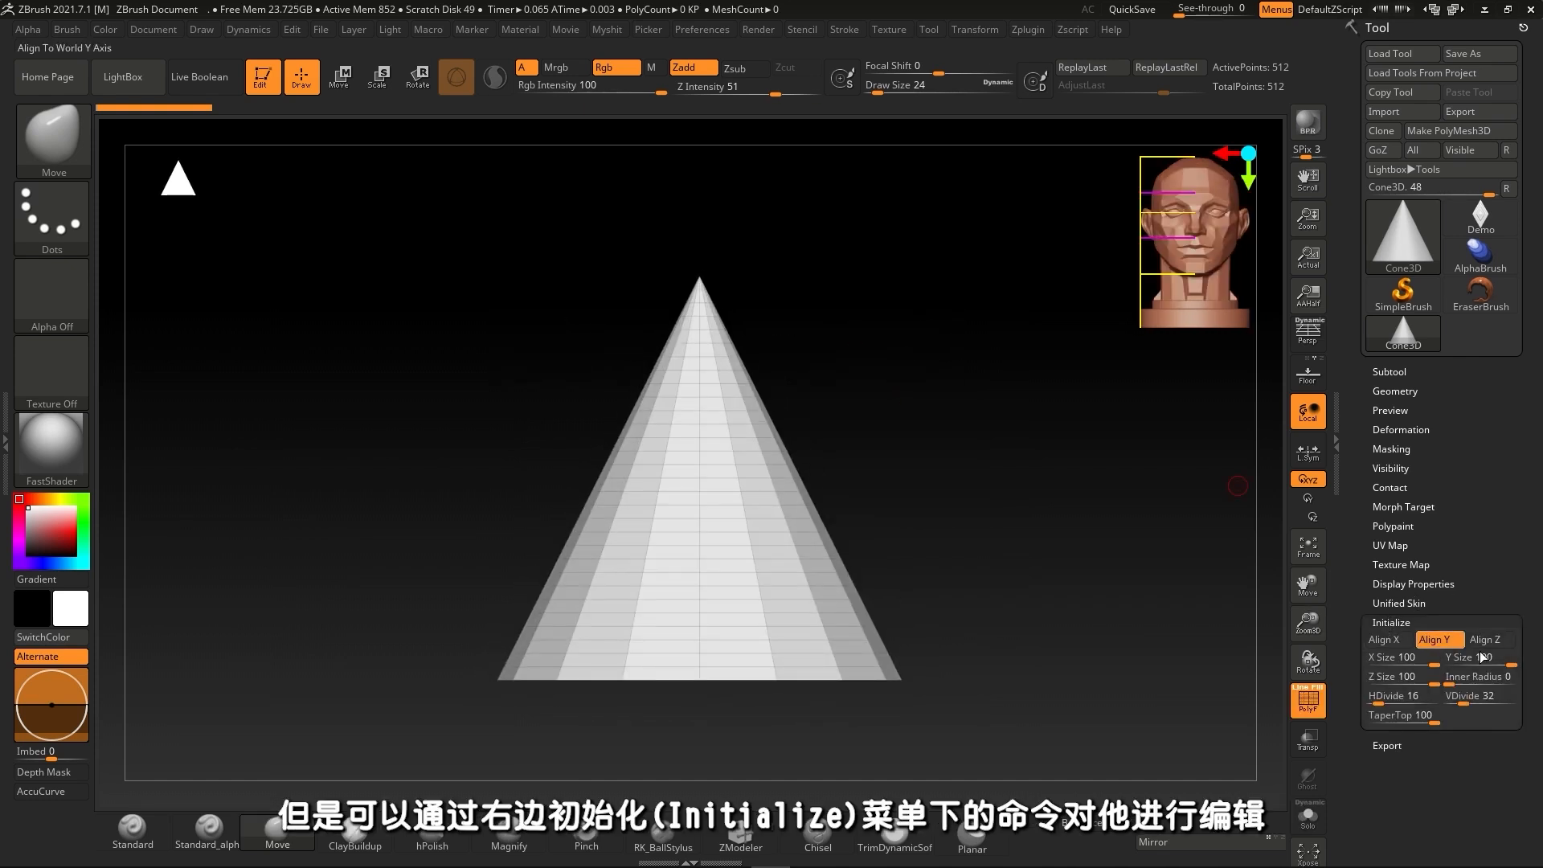
click(1396, 641)
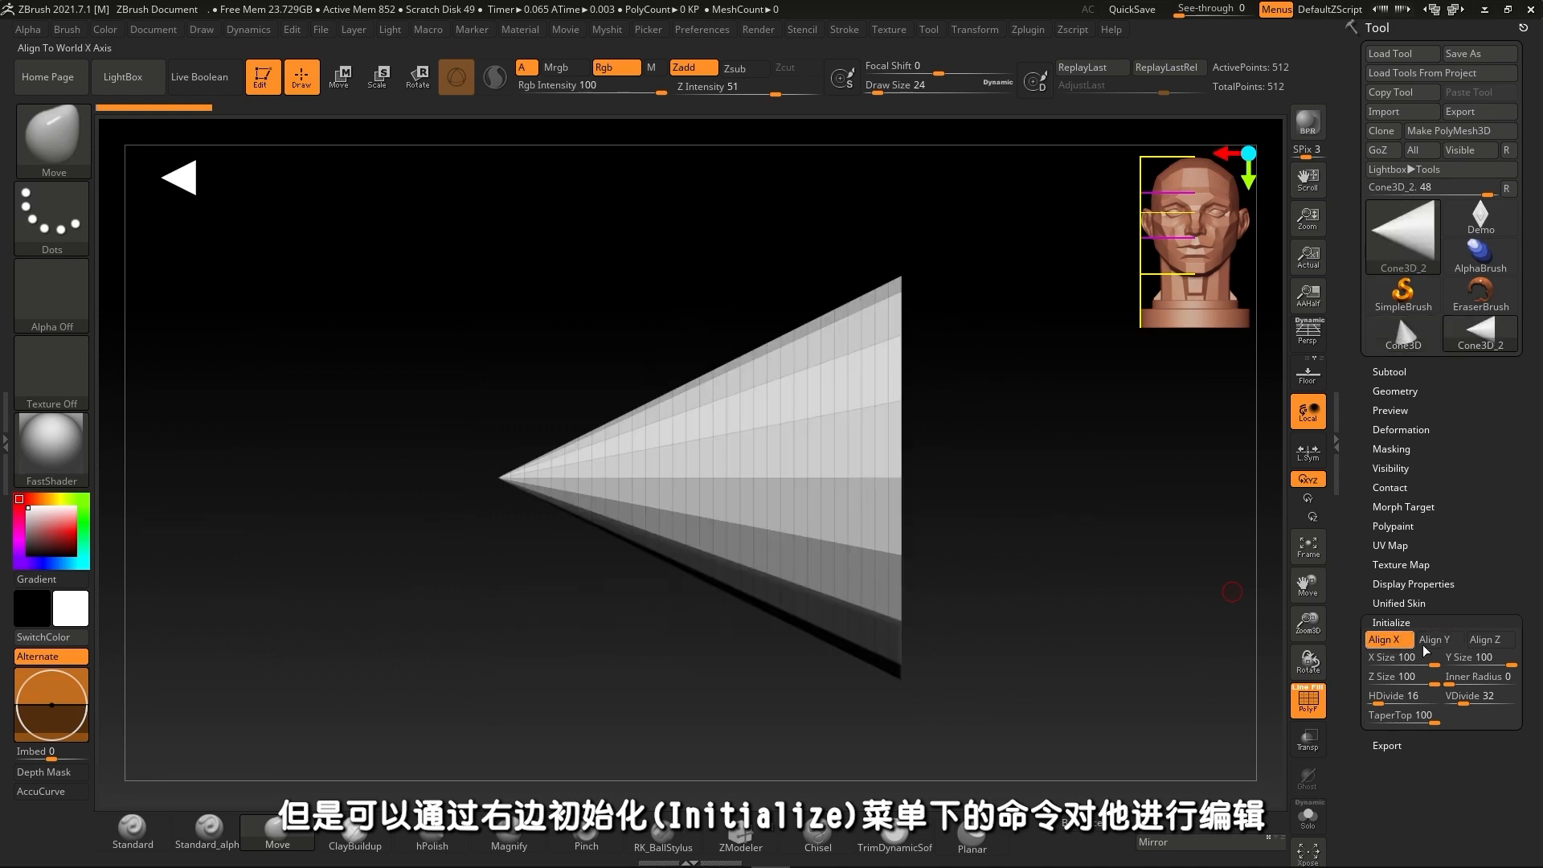
click(1435, 640)
click(1484, 640)
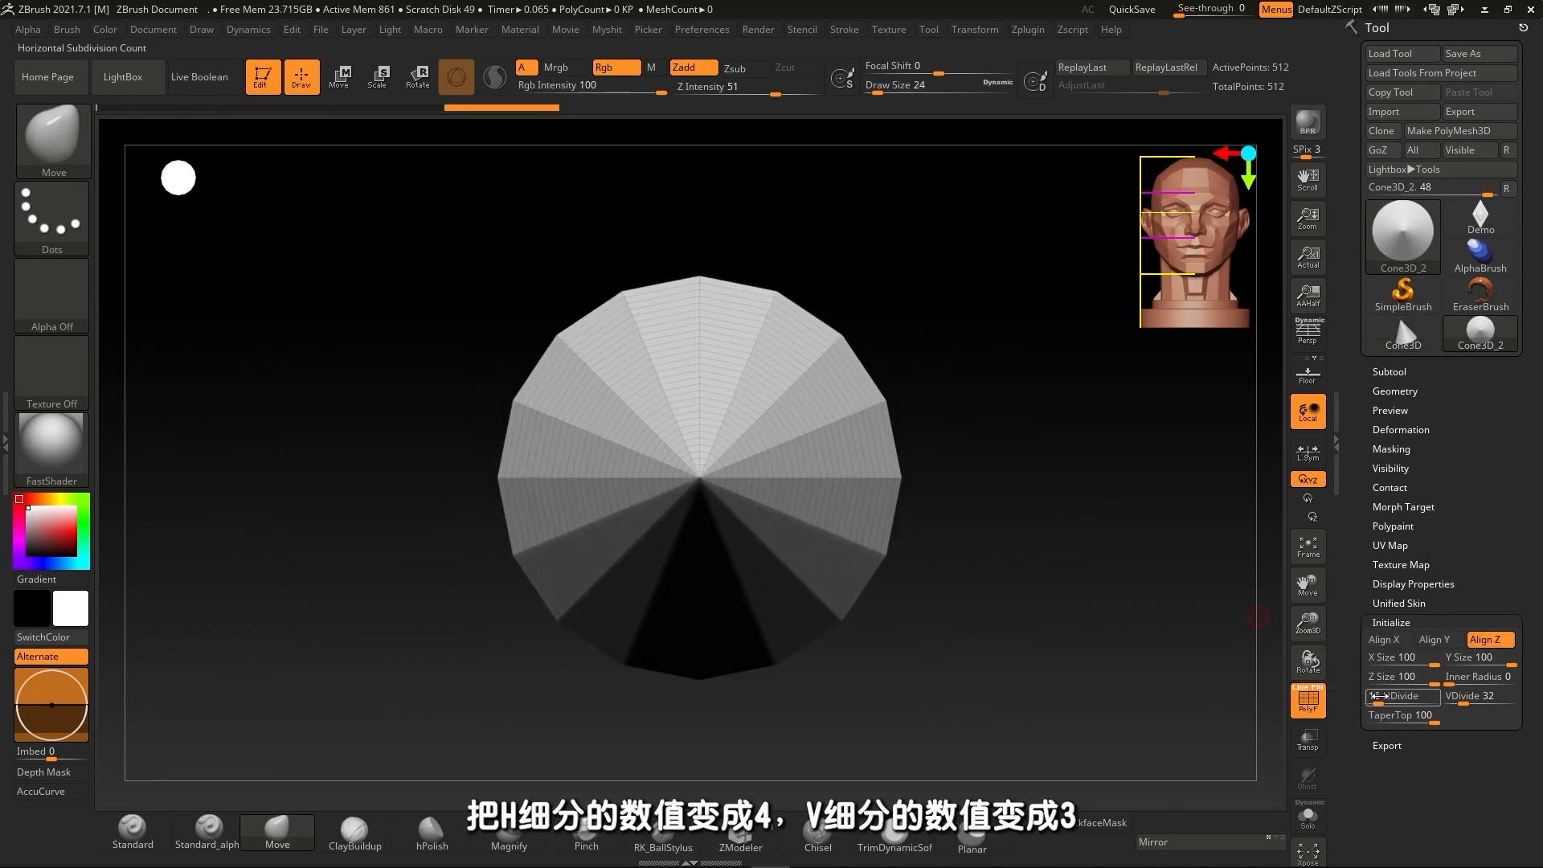
Reduce the cone to a four-sided pyramid by setting HDivide to 4 and VDivide to 3.
drag(1379, 699, 1370, 699)
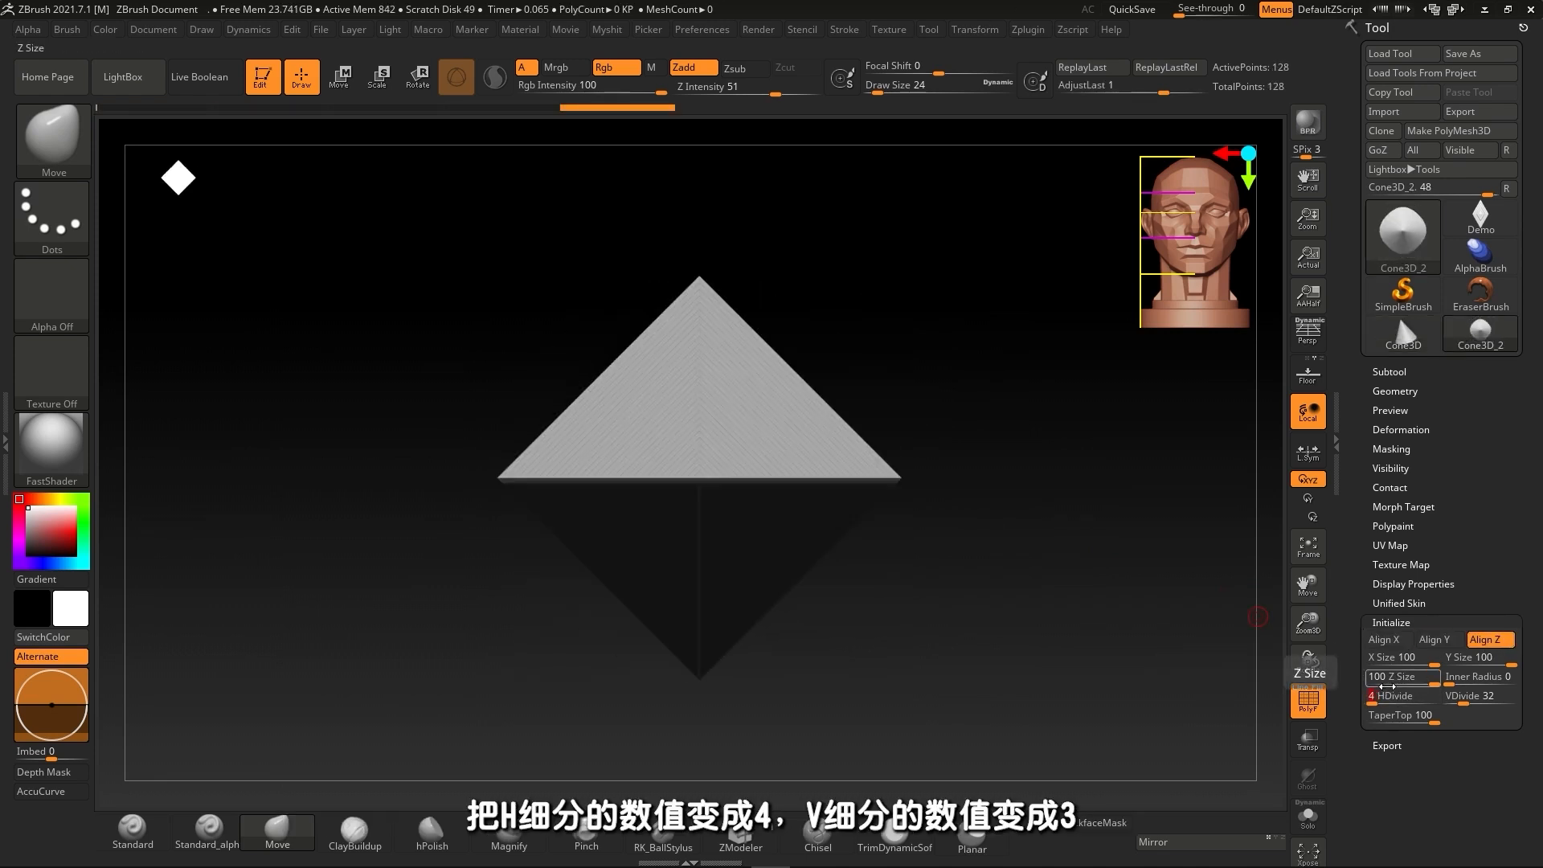
drag(949, 417, 1005, 418)
drag(1465, 698, 1447, 698)
drag(964, 575, 746, 363)
Convert the pyramid with Make PolyMesh3D and reshape it by moving and scaling into a tall diamond.
click(1463, 132)
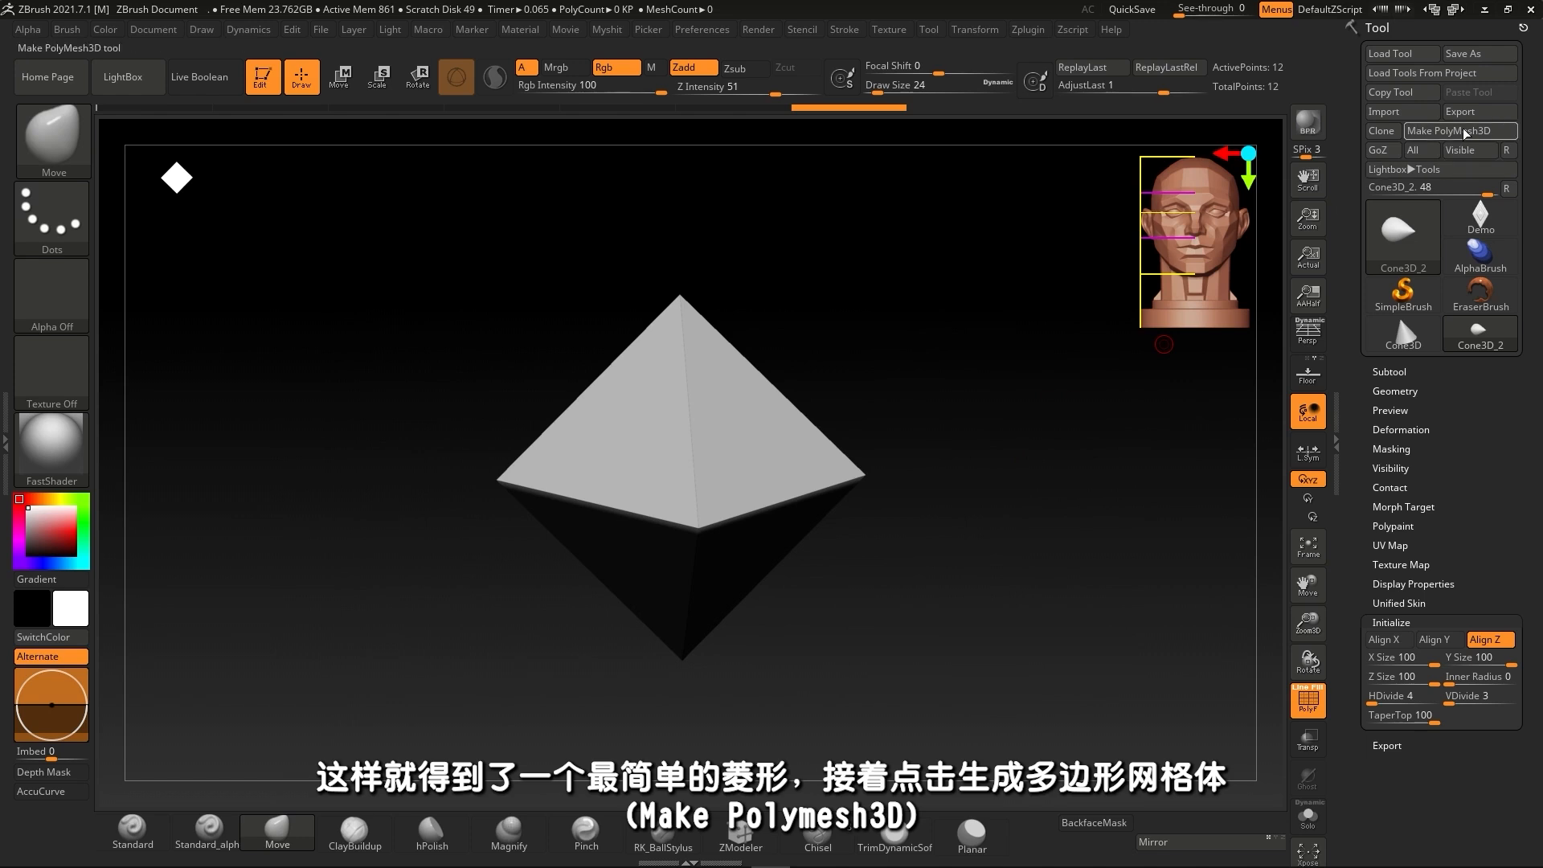
drag(930, 300, 947, 317)
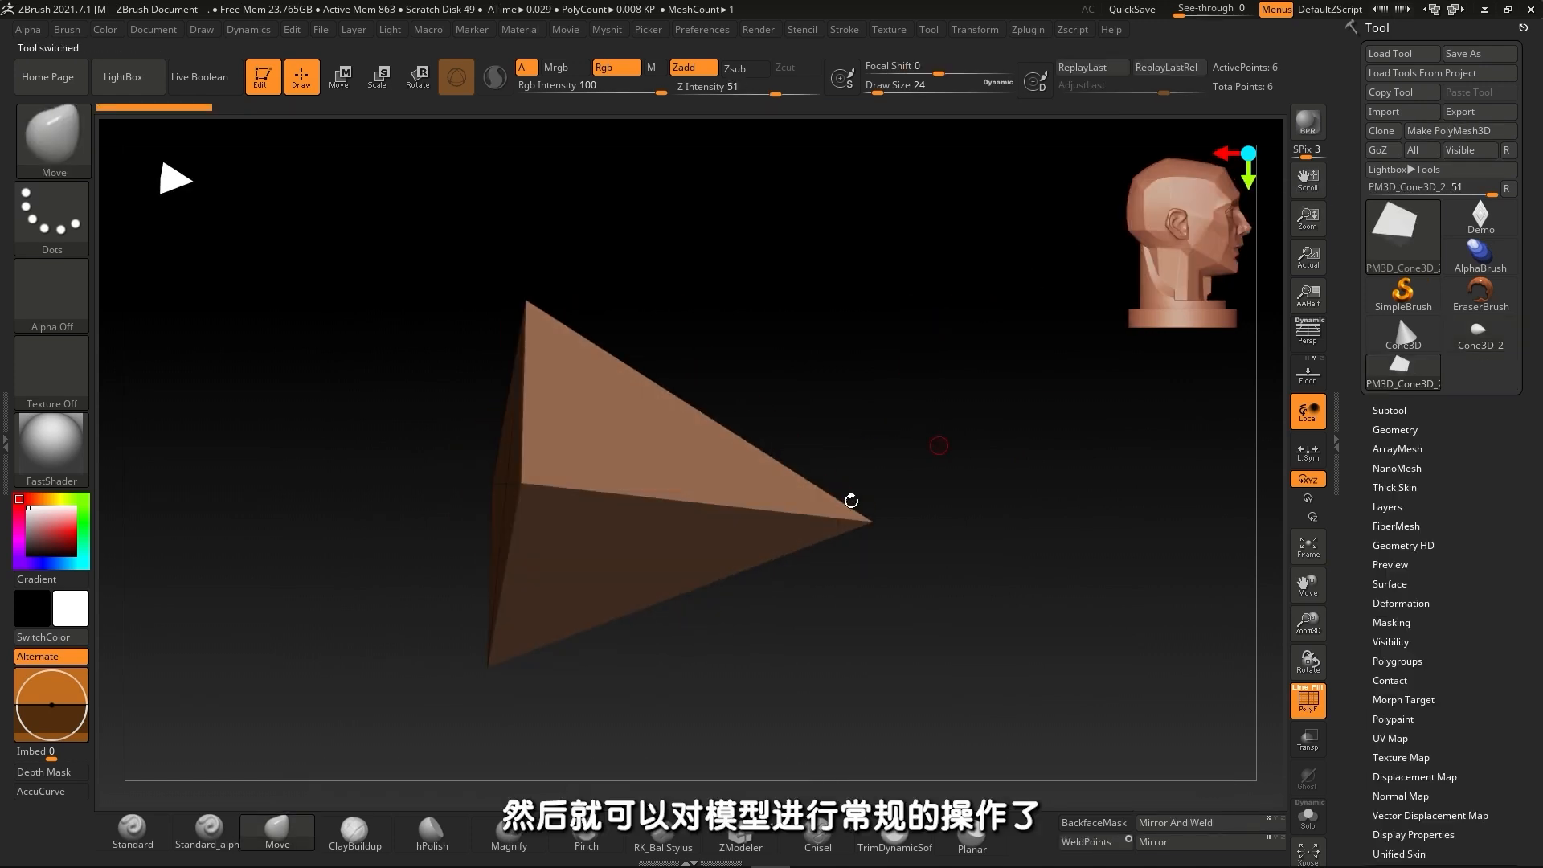
mouse_move(868, 520)
mouse_down()
mouse_move(909, 648)
mouse_move(1099, 713)
mouse_move(1215, 617)
mouse_up()
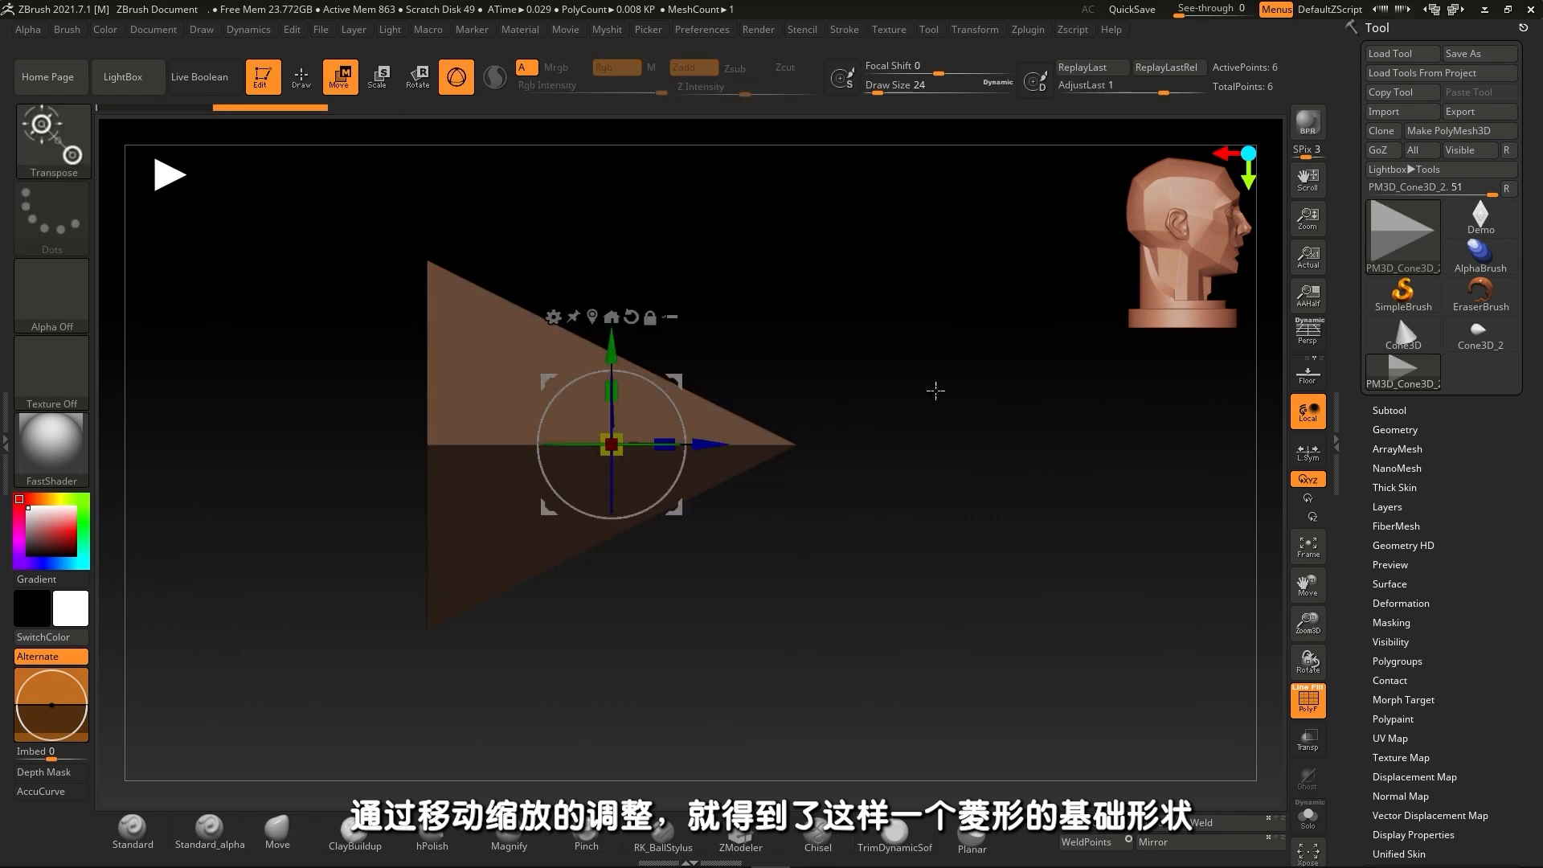
drag(707, 441, 491, 435)
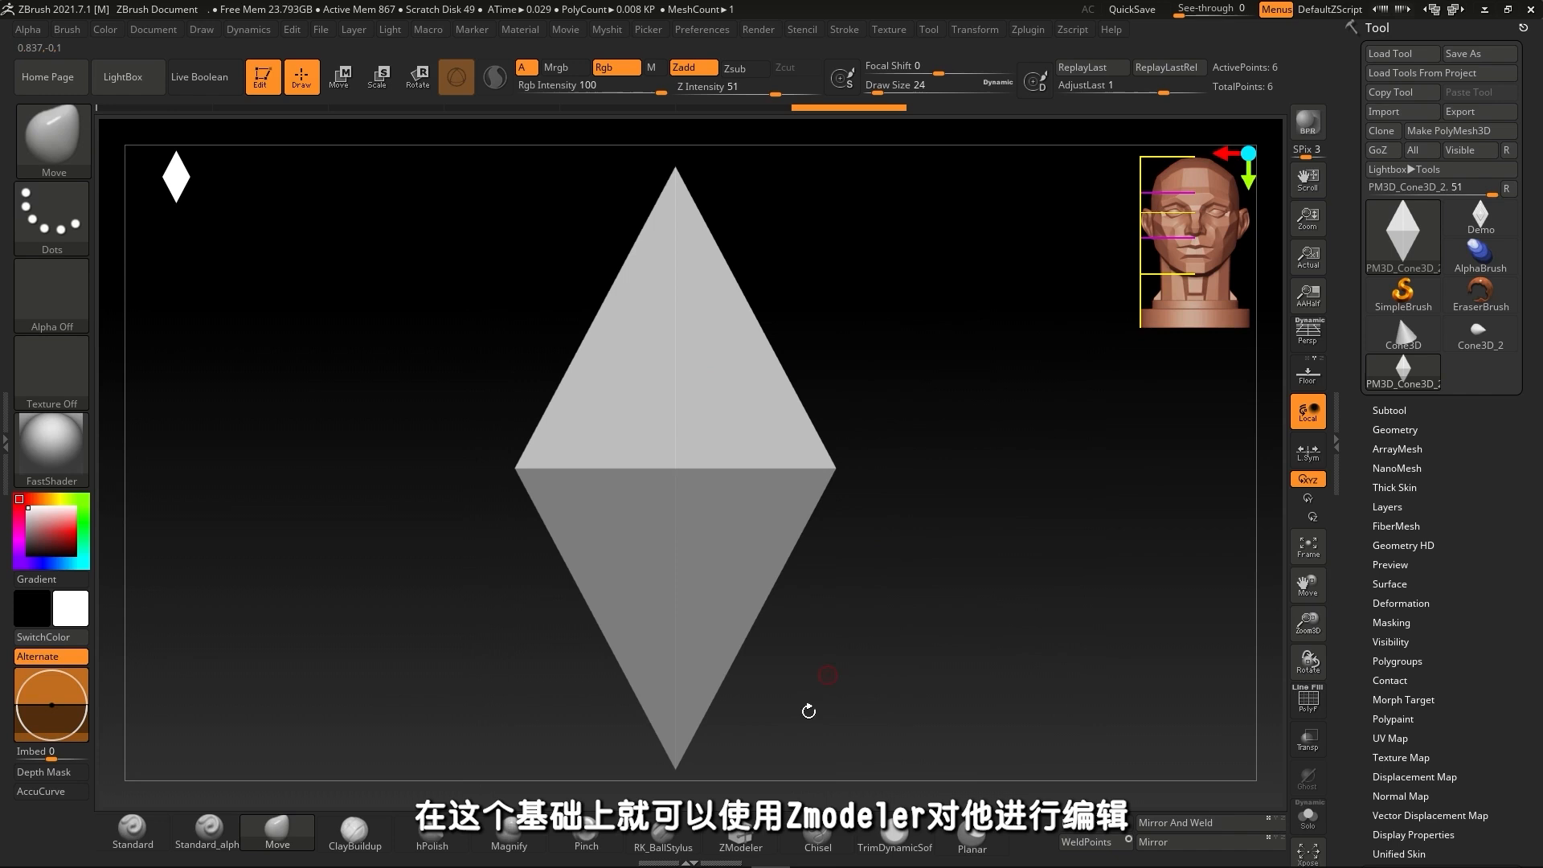
Cut concentric edge loops and stepped grooves into the diamond's faces with the ZModeler brush.
click(740, 836)
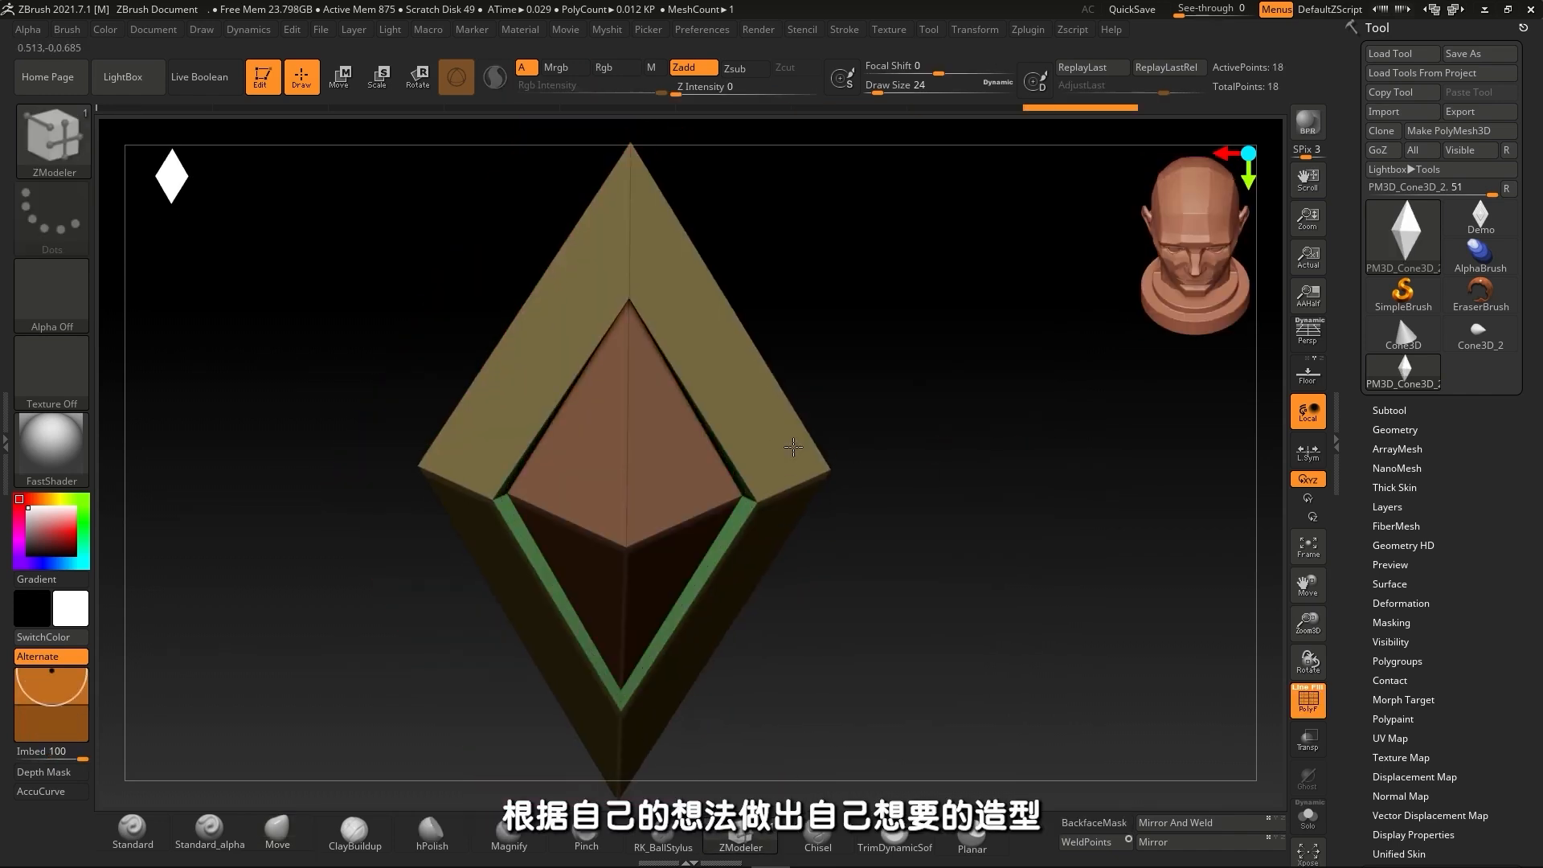
key(space)
click(730, 362)
click(802, 497)
key(space)
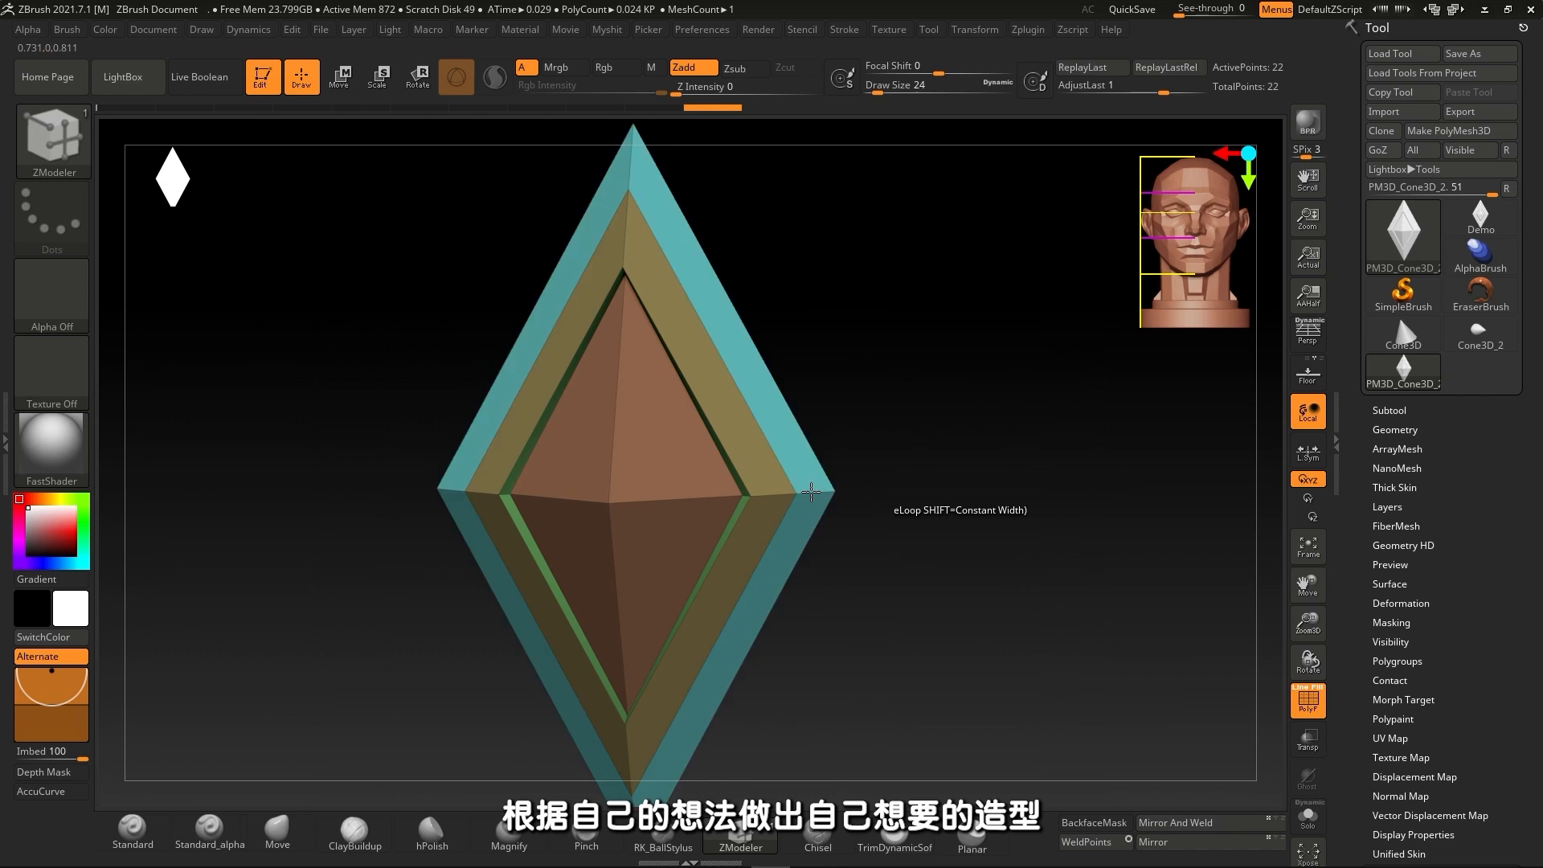
click(820, 490)
Switch back to the Cone3D_2 primitive and hollow it with a TaperTop of 33 and an Inner Radius of 53.
click(1403, 371)
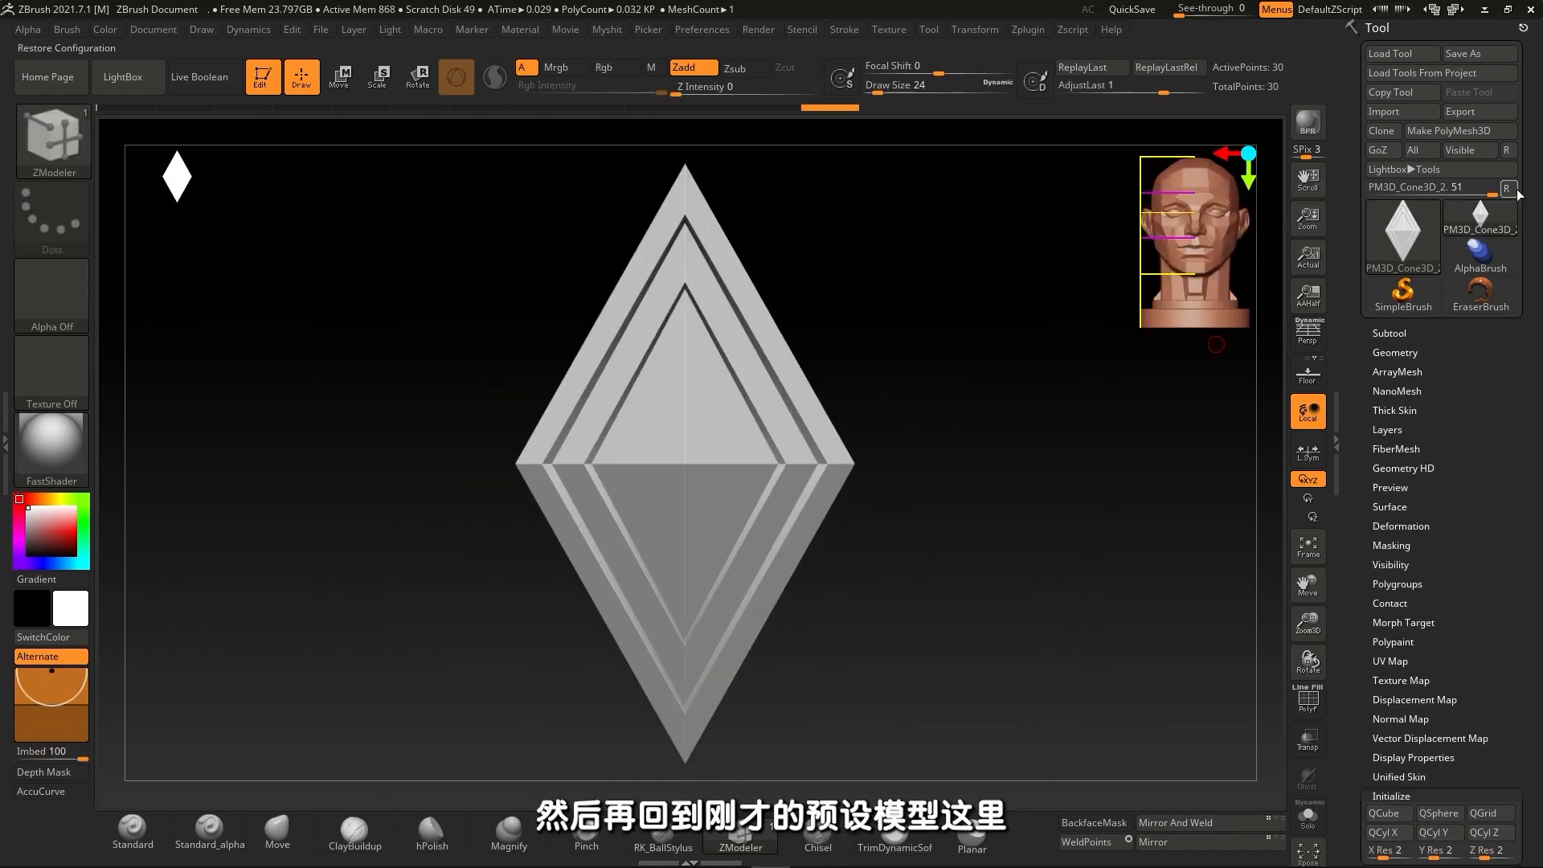
click(1426, 256)
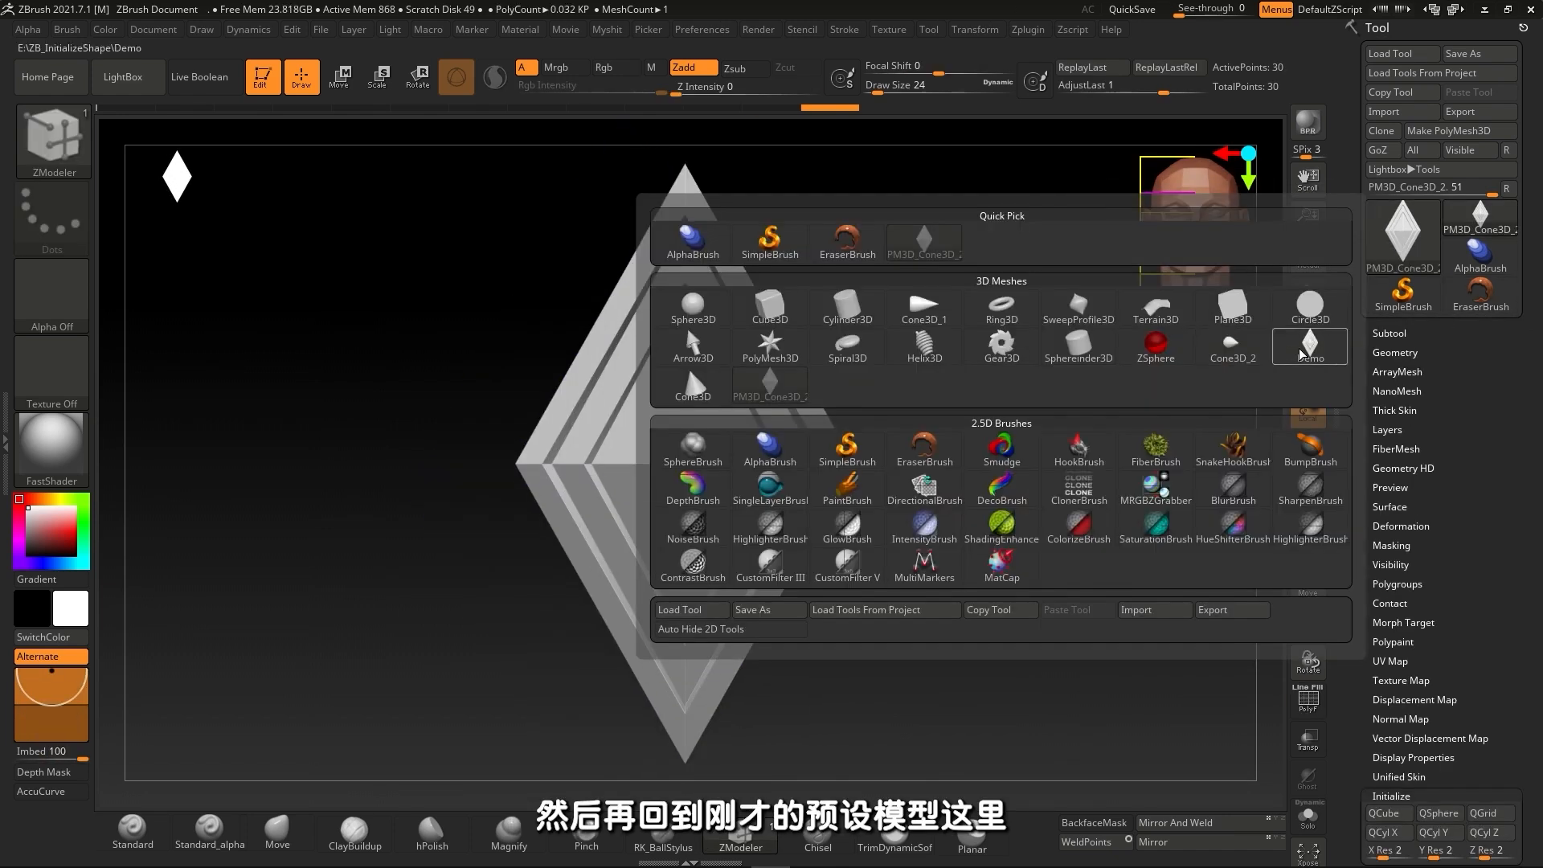
click(1249, 345)
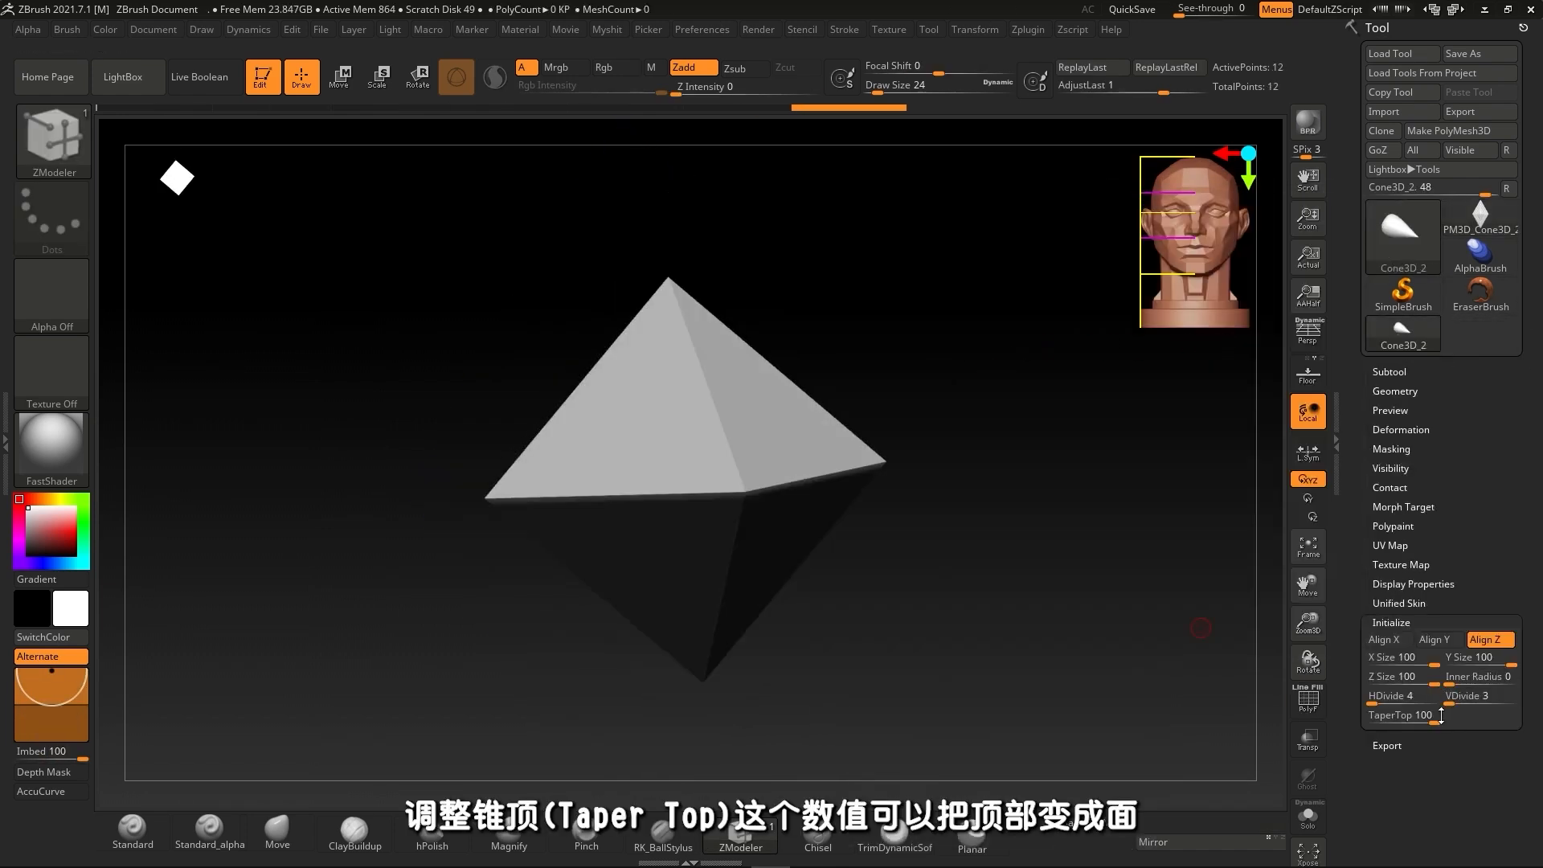
drag(1416, 718, 1393, 718)
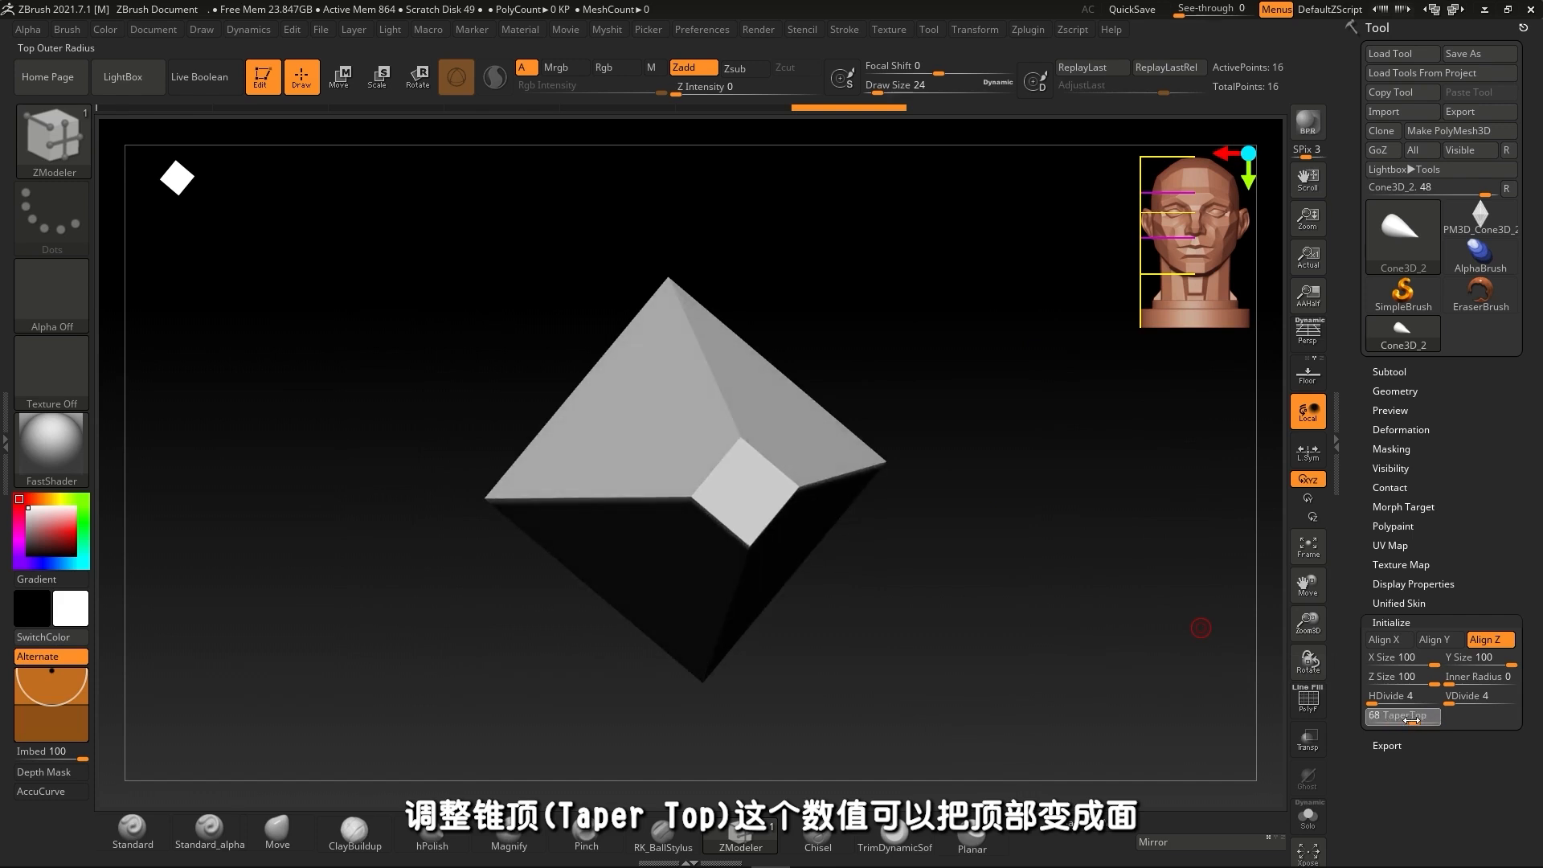
drag(957, 544, 1227, 572)
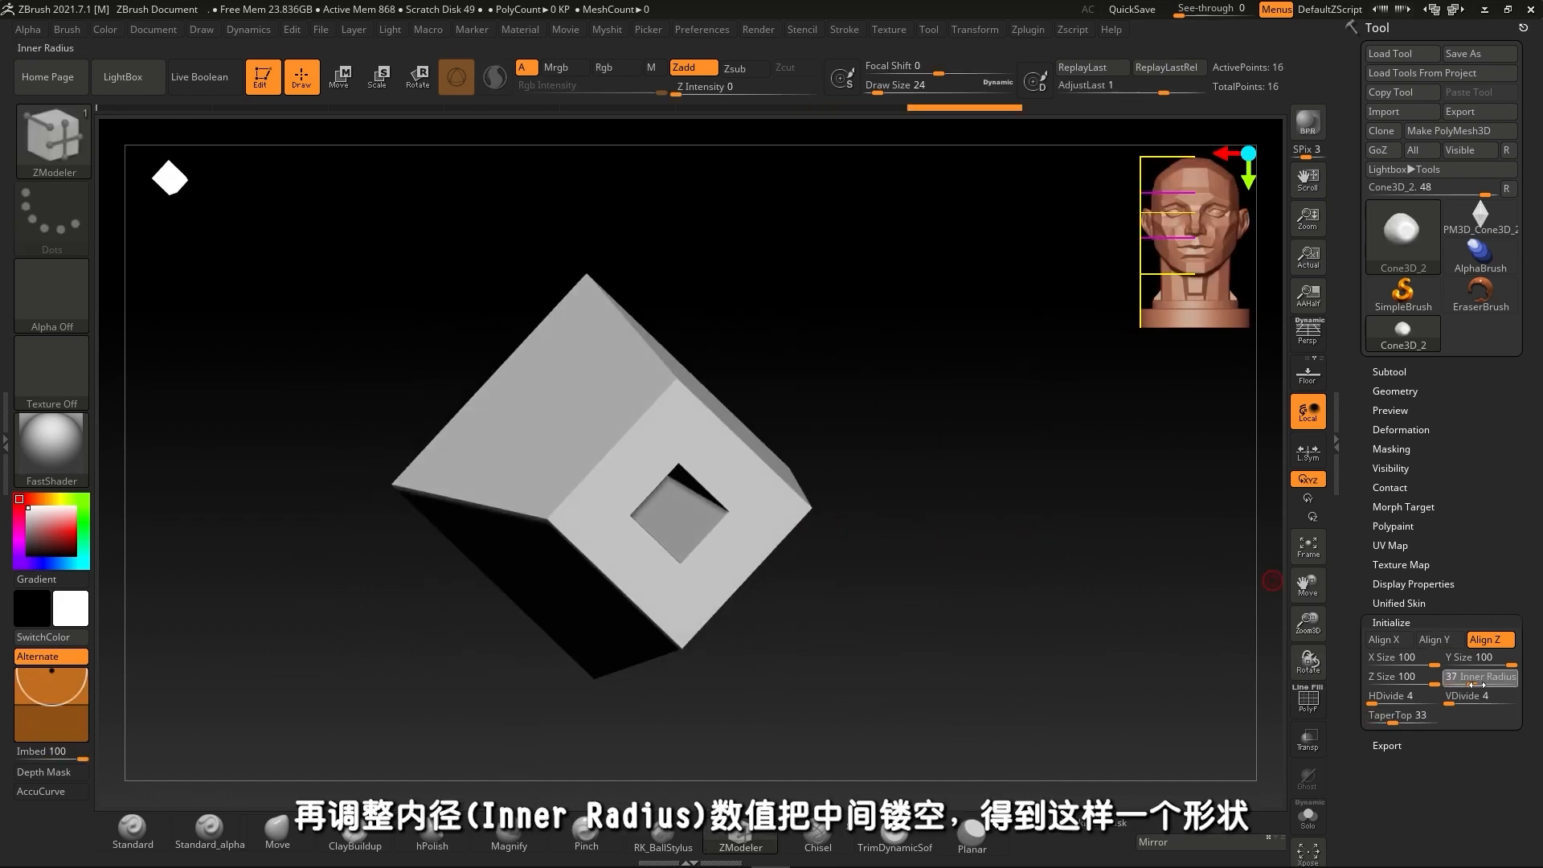
drag(1068, 538, 1032, 364)
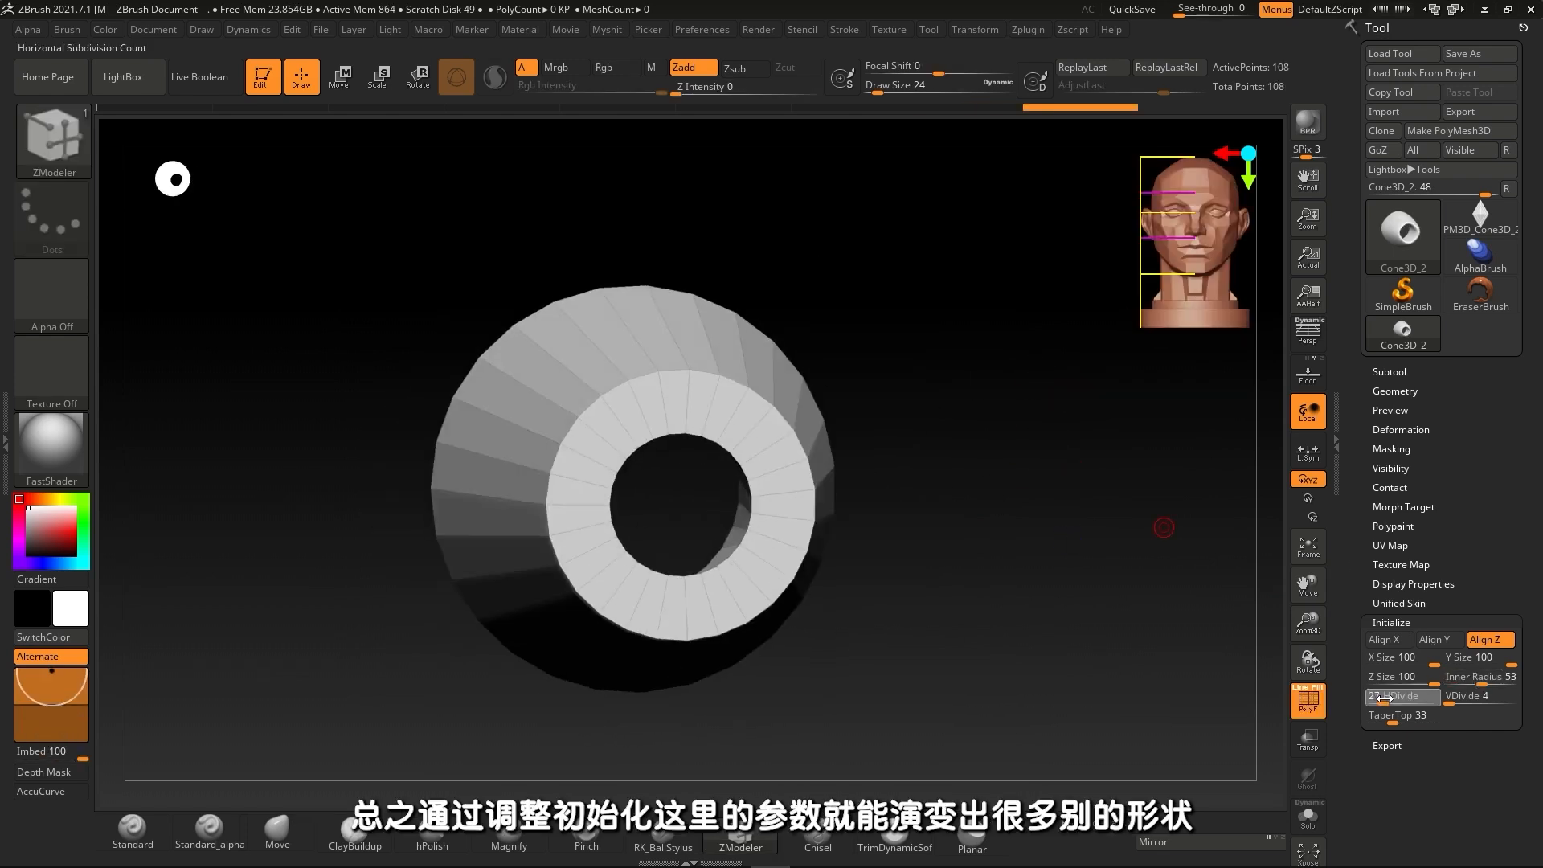
Refine the hollow cone to HDivide 45, VDivide 16, TaperTop 31 and Inner Radius 63.
drag(1012, 462, 1077, 450)
mouse_move(1457, 700)
mouse_down()
mouse_move(1393, 701)
mouse_move(1438, 720)
mouse_up()
drag(1040, 448, 952, 412)
drag(1422, 721, 1391, 721)
mouse_move(1484, 681)
mouse_down()
mouse_move(1501, 682)
mouse_move(1474, 682)
mouse_move(1489, 682)
mouse_up()
drag(1021, 410, 917, 351)
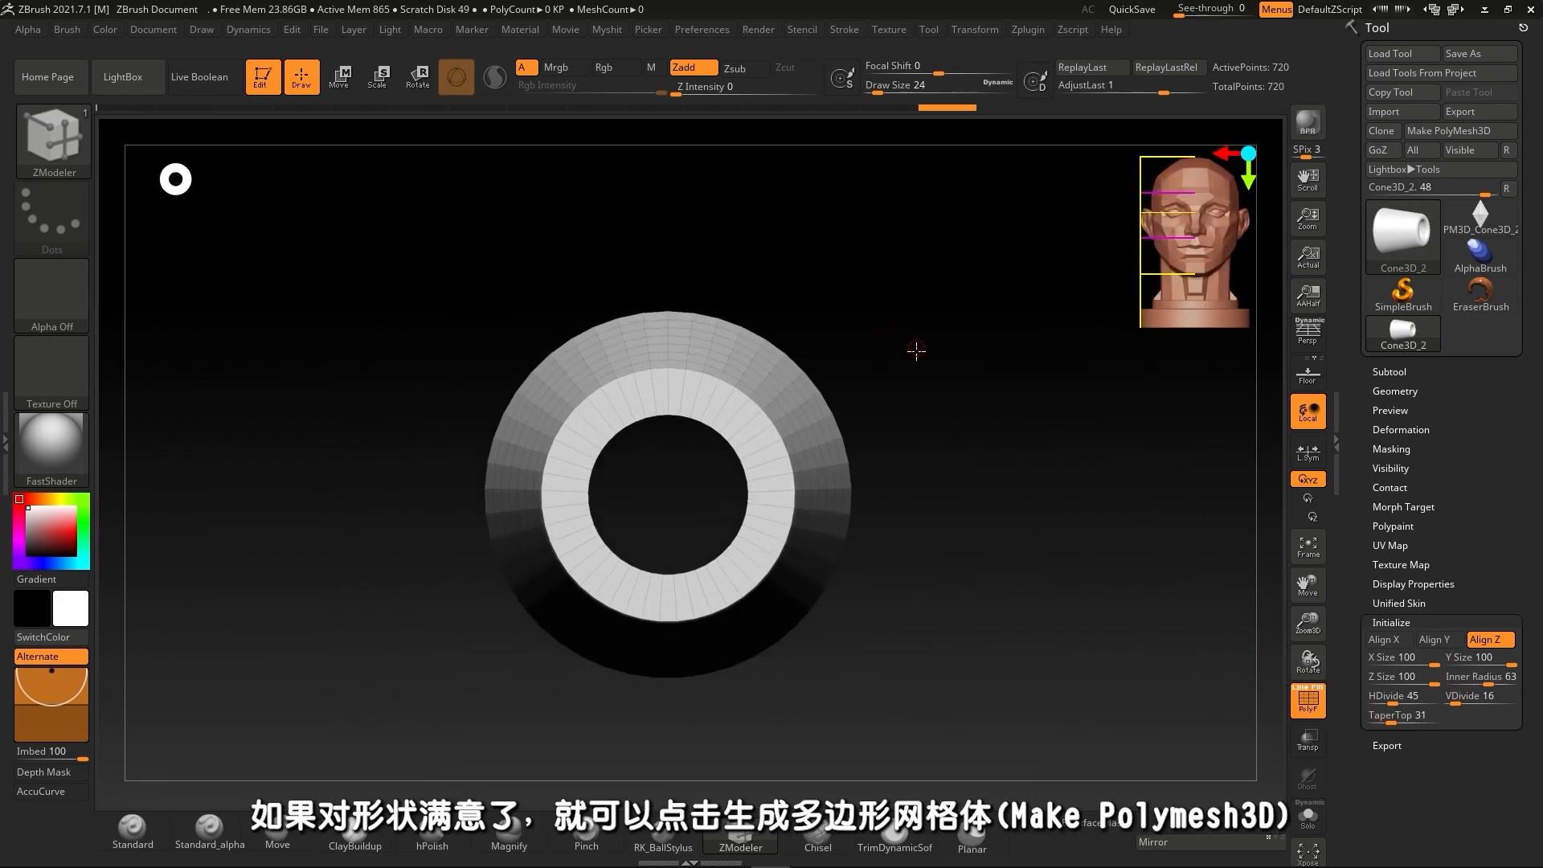
Convert the hollow cone with Make PolyMesh3D and activate the ZModeler brush.
click(1471, 131)
mouse_move(920, 330)
mouse_down()
mouse_move(920, 303)
mouse_move(1002, 317)
mouse_move(851, 282)
mouse_move(871, 290)
mouse_up()
key(b)
key(z)
key(m)
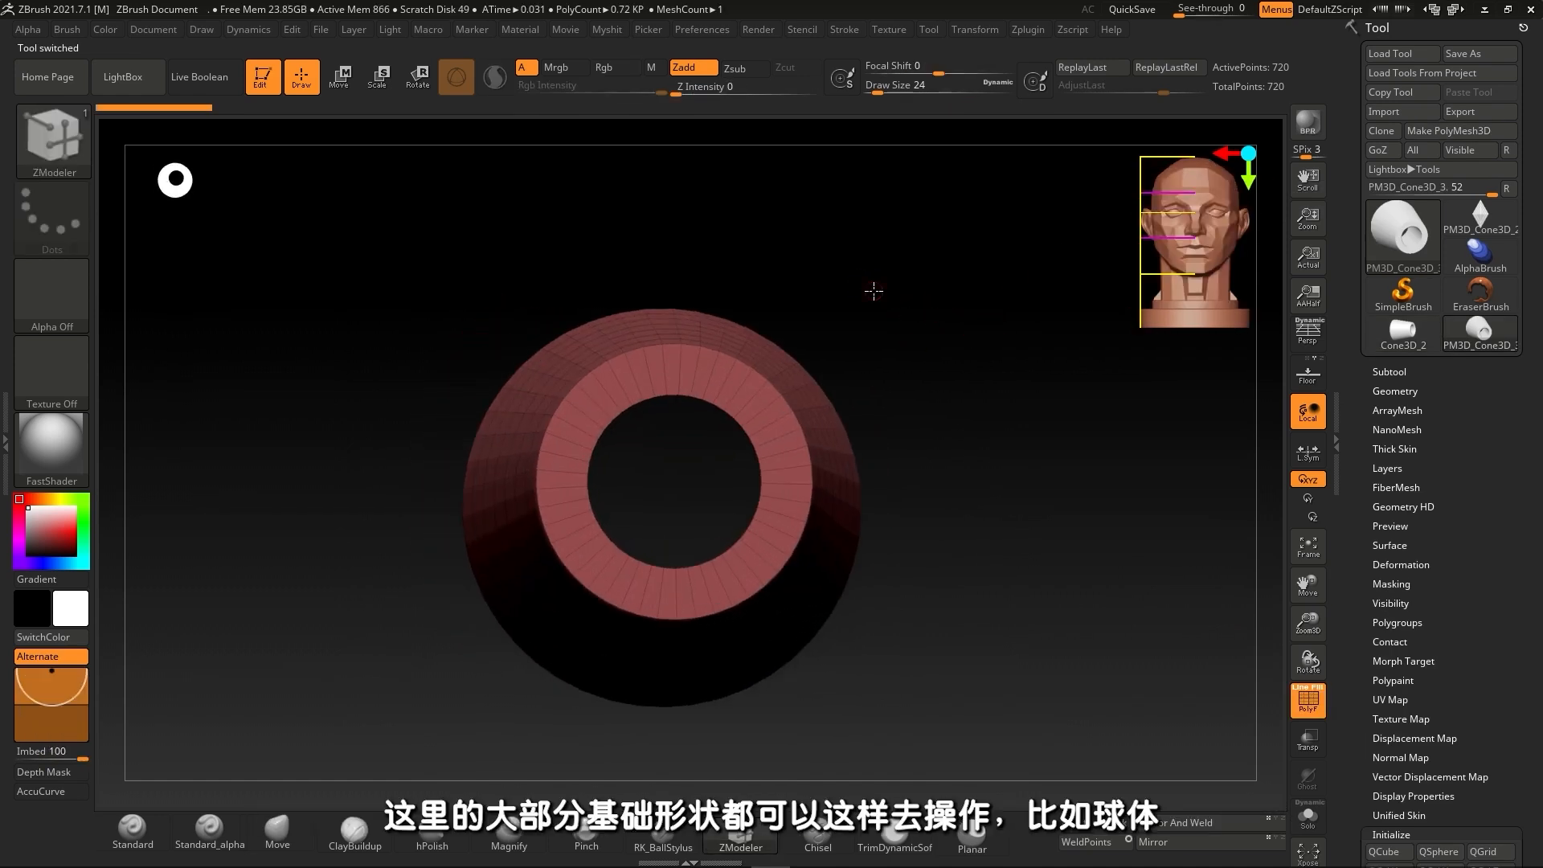
Load the Sphere3D primitive and lower its Coverage to cut a section out of the sphere.
click(1403, 341)
click(1404, 341)
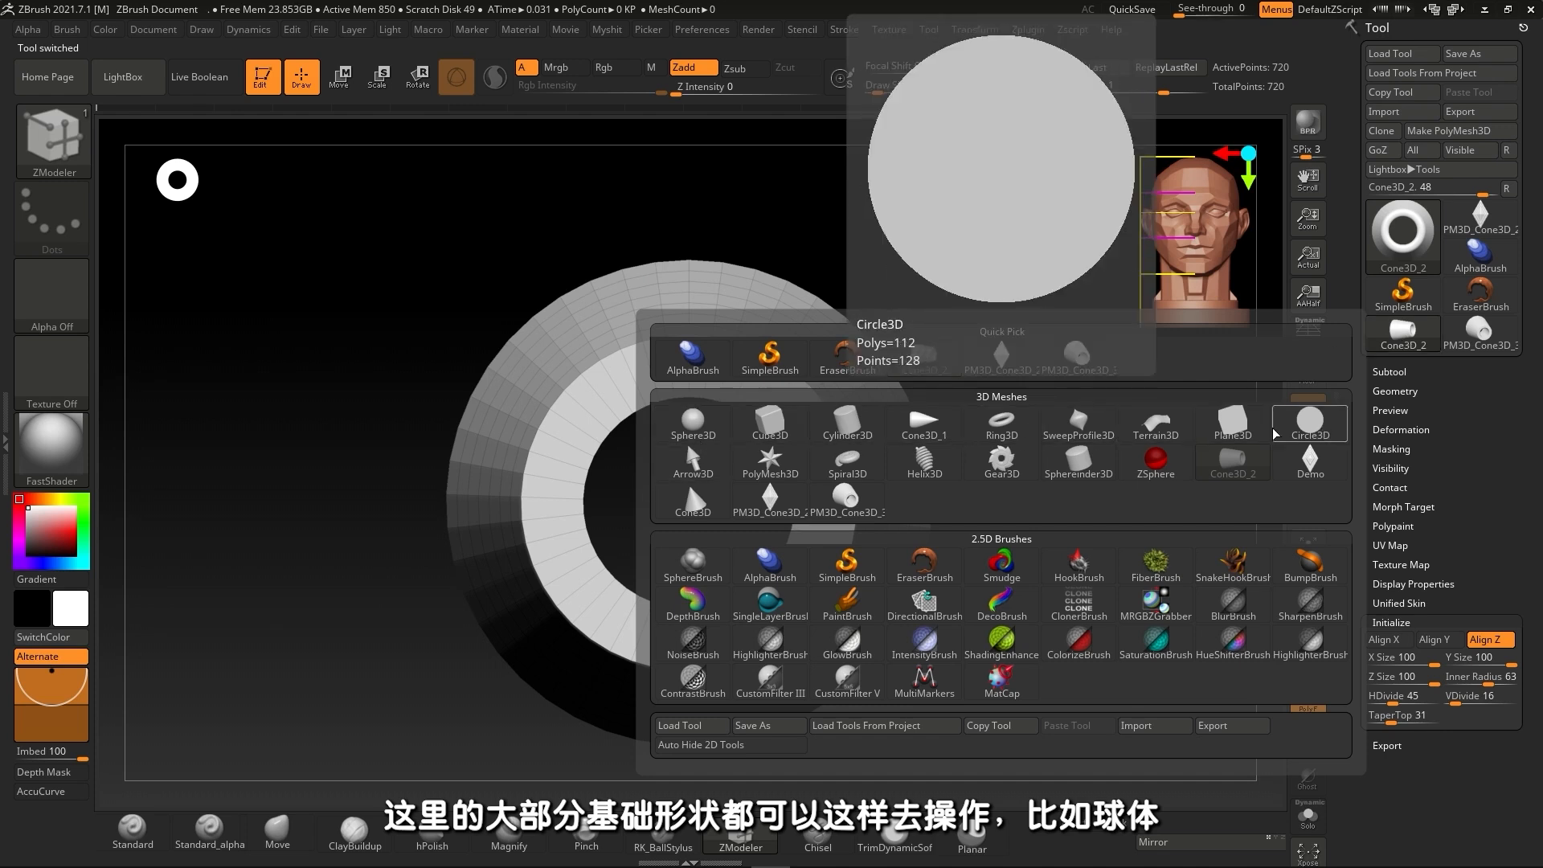
click(693, 422)
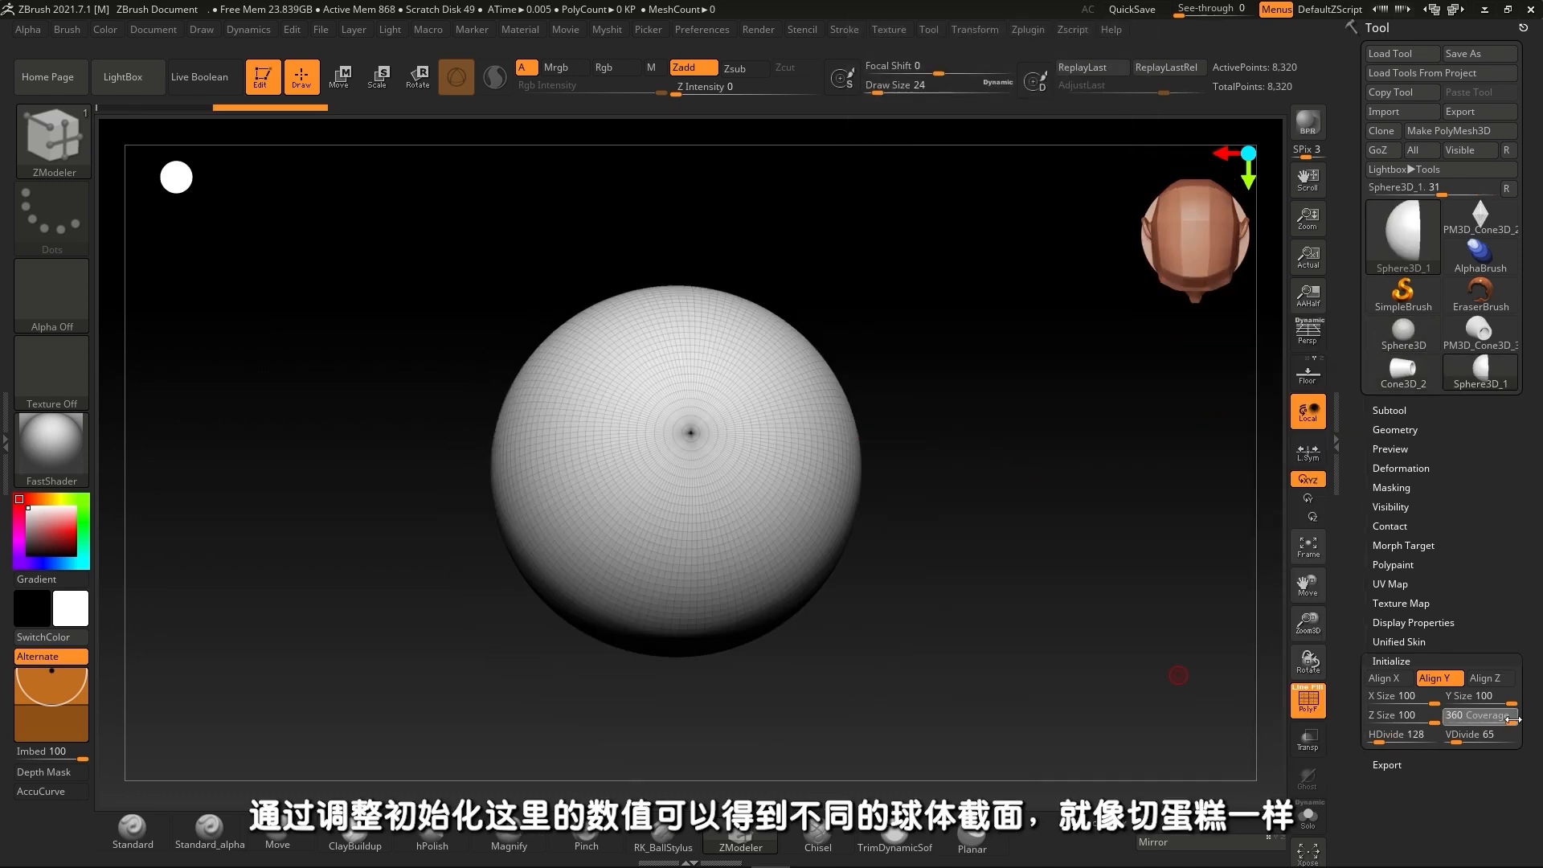
drag(1508, 720, 1466, 716)
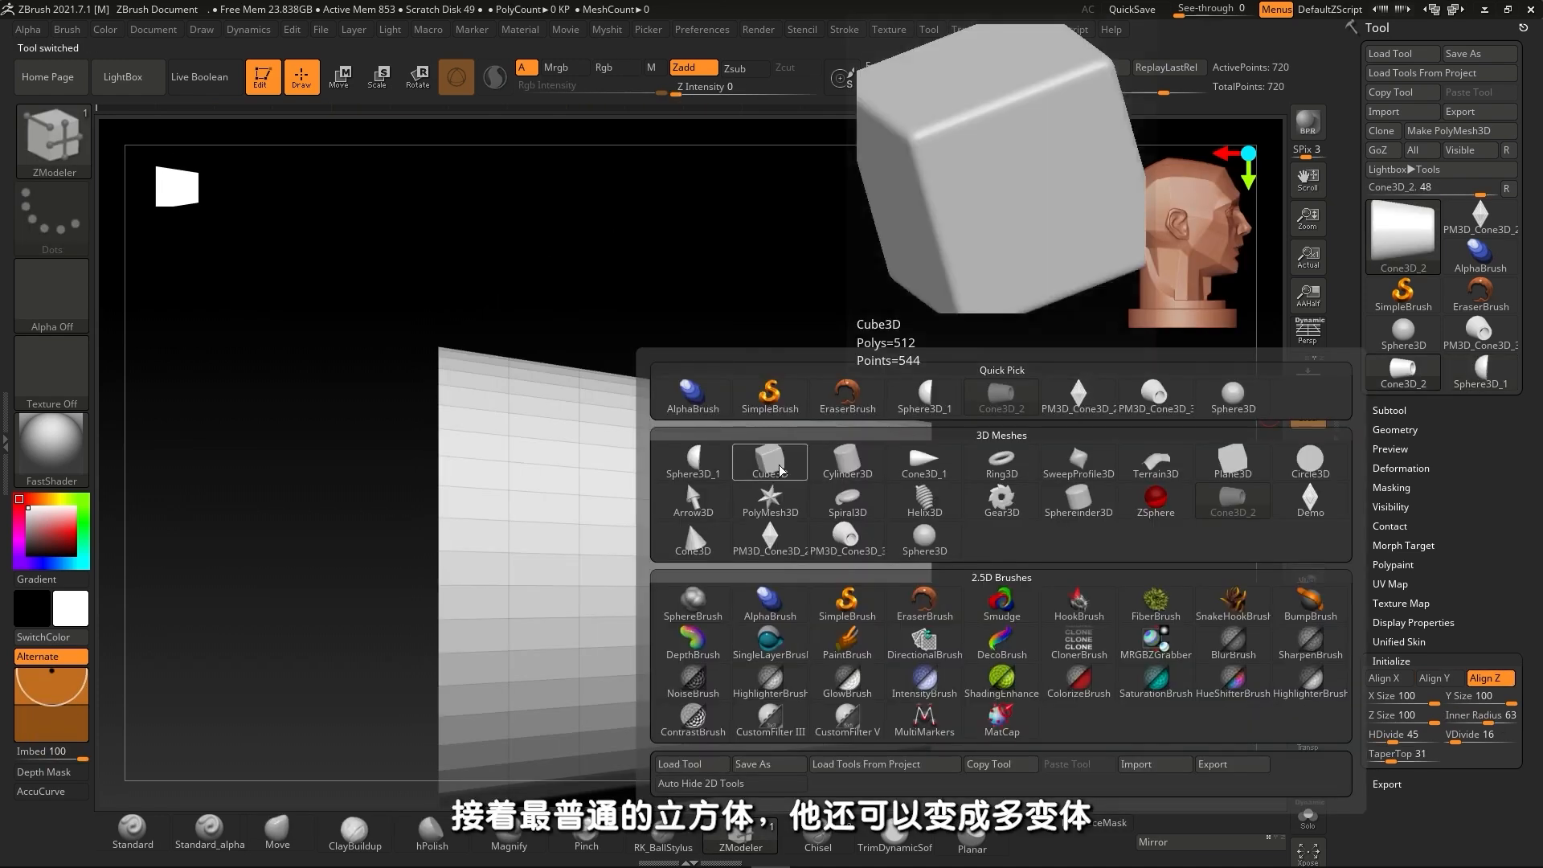
Load the Cube3D primitive and make a twisted column with Sides Count 8, Twist 0.36842, HDivide 56 and VDivide 69.
click(780, 470)
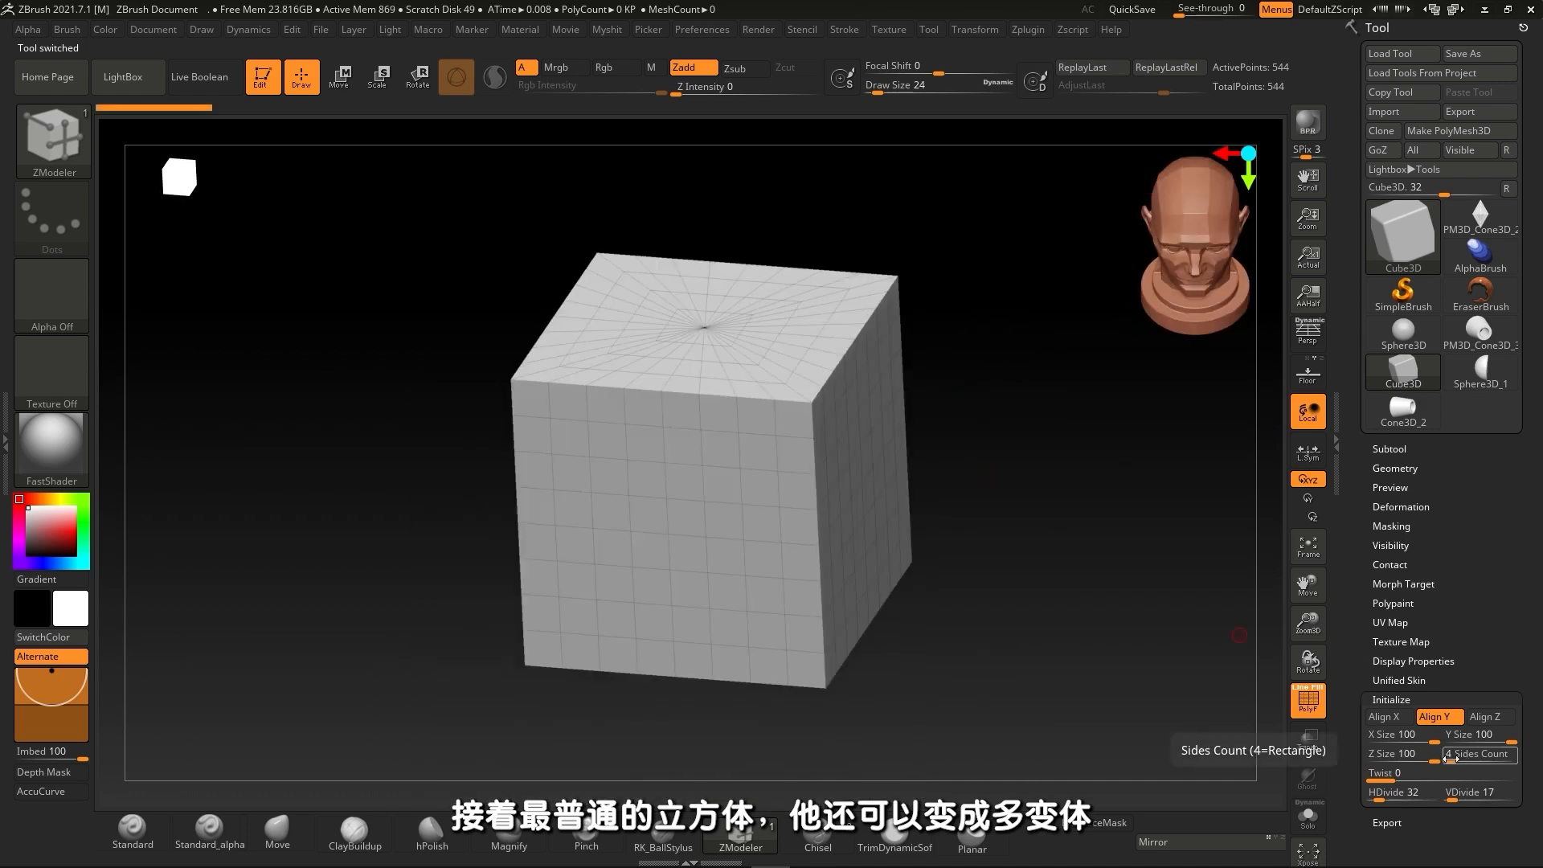
drag(1451, 758, 1380, 778)
shift+drag(1101, 425, 1065, 444)
key(shift+f)
drag(1378, 797, 1402, 779)
drag(1070, 515, 975, 473)
drag(918, 516, 1034, 424)
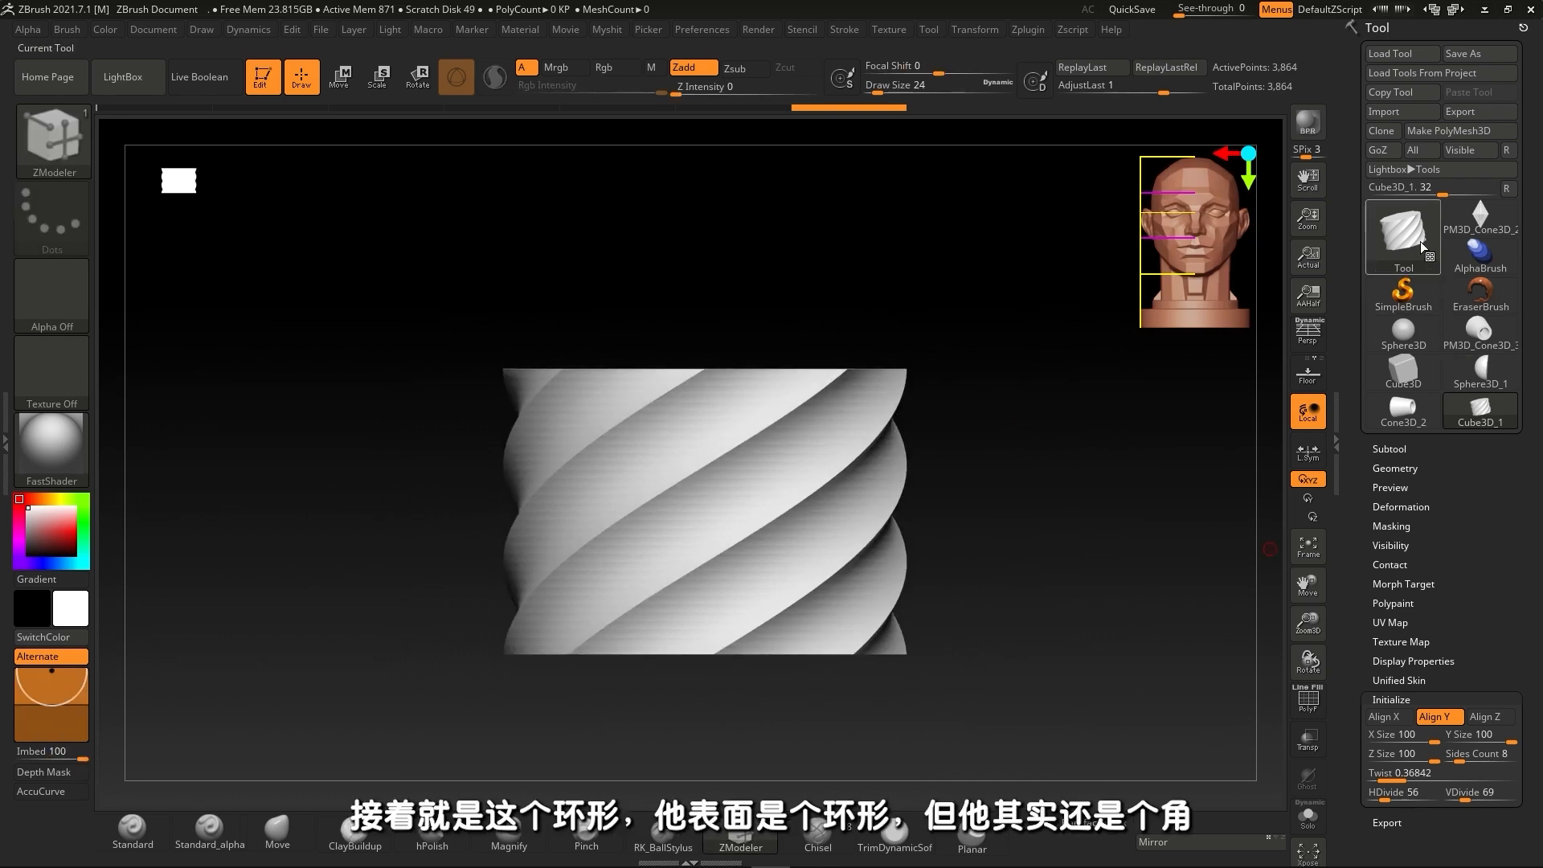
Load the Ring3D primitive in place of the twisted column.
click(1421, 245)
click(924, 307)
drag(1049, 321, 947, 372)
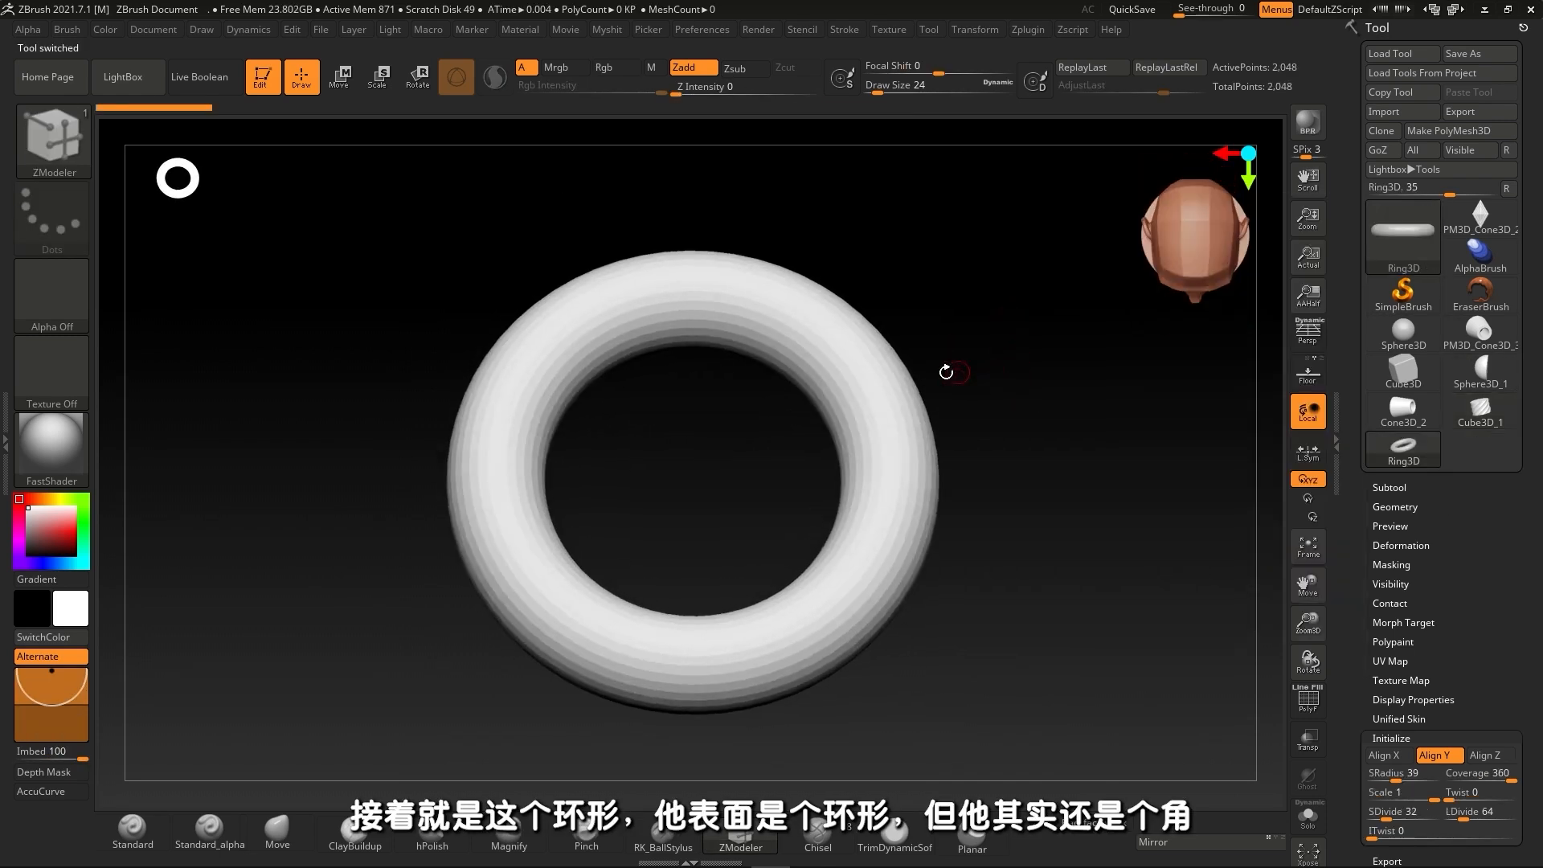
Shape the ring into a tapered horn with SRadius 64, Coverage 199 and Scale 0.04807.
scroll(1541, 652, down, 1)
mouse_move(1509, 746)
mouse_down()
mouse_move(1419, 768)
mouse_move(1403, 744)
mouse_move(1487, 746)
mouse_up()
key(shift+f)
drag(1379, 765, 1374, 767)
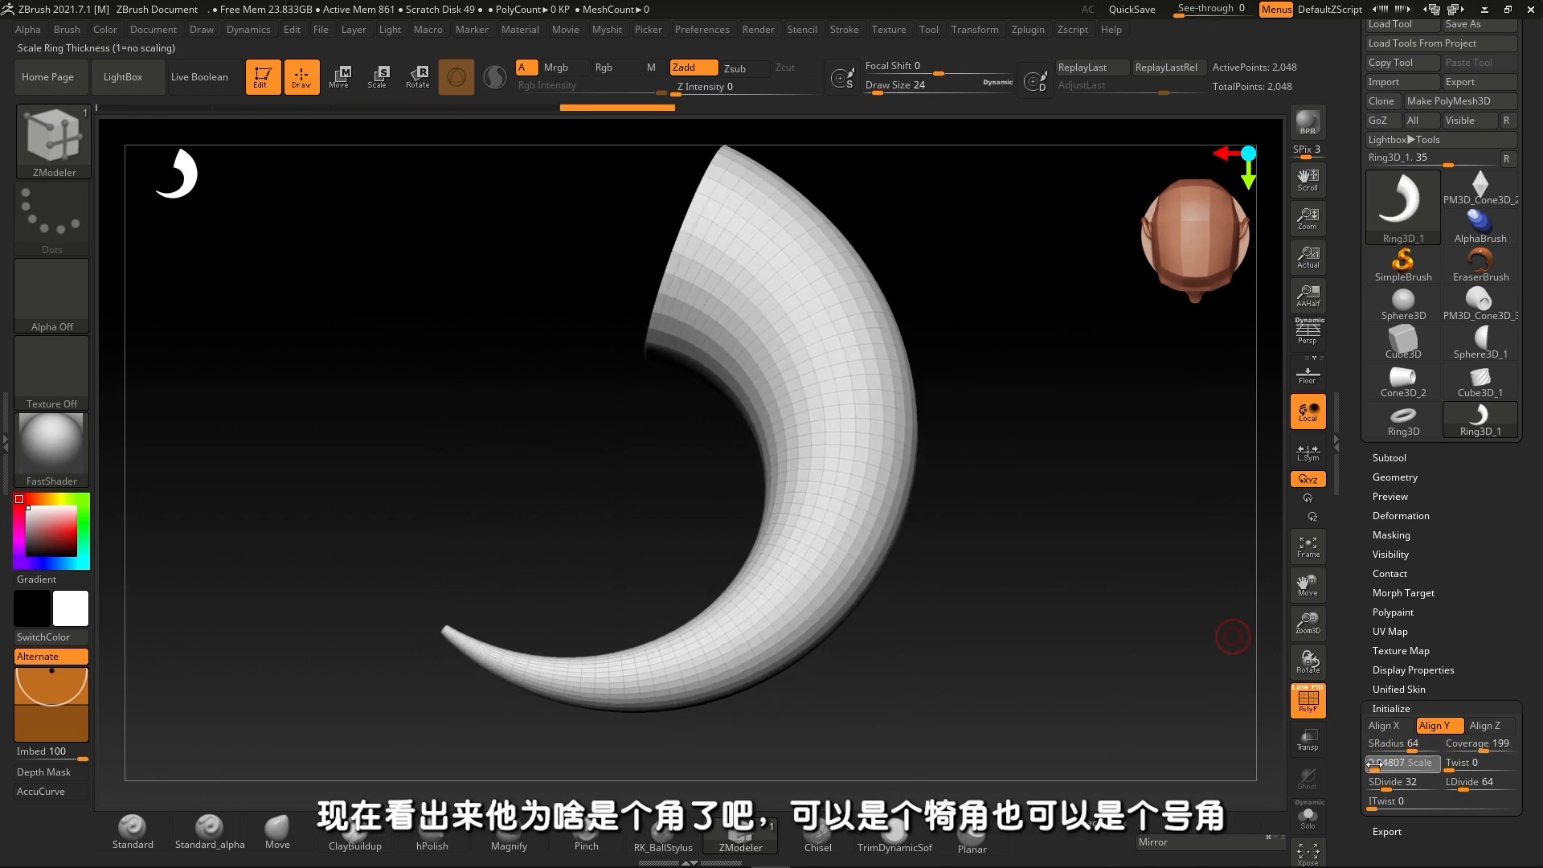
drag(1005, 579, 881, 475)
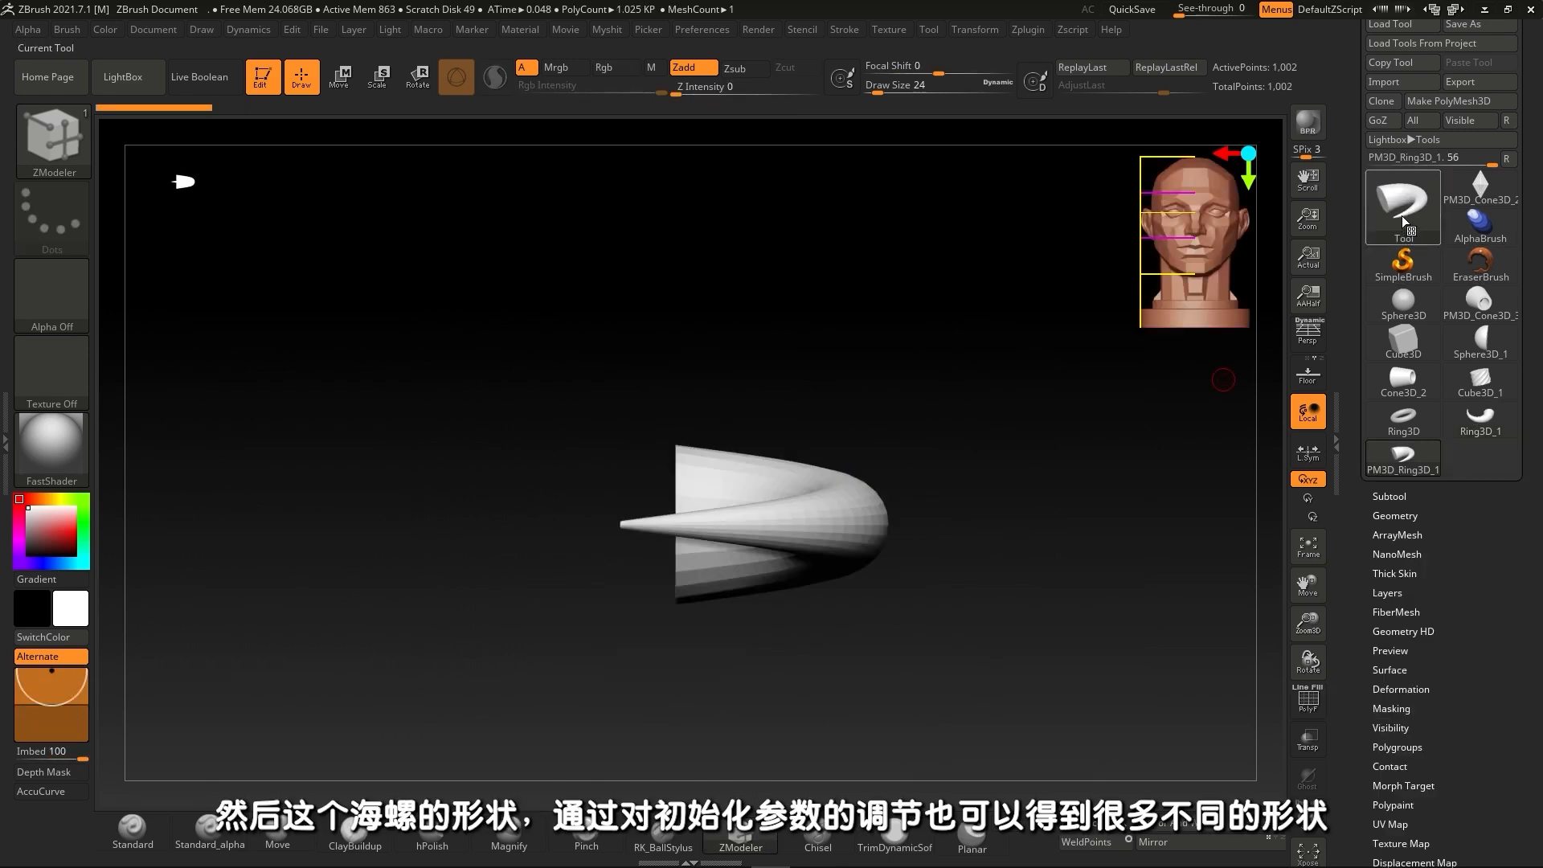
Load the Spiral3D primitive and align it to the Z axis.
click(1404, 215)
click(1303, 296)
drag(786, 372, 921, 523)
key(f)
drag(1502, 751, 1502, 555)
click(1494, 571)
Form a goat horn from the spiral with Coverage 572, start Thick 74, start Disp -2.12328 and end Disp 1.16438.
shift+drag(956, 514, 965, 406)
drag(1388, 629, 1437, 671)
drag(1045, 583, 1051, 484)
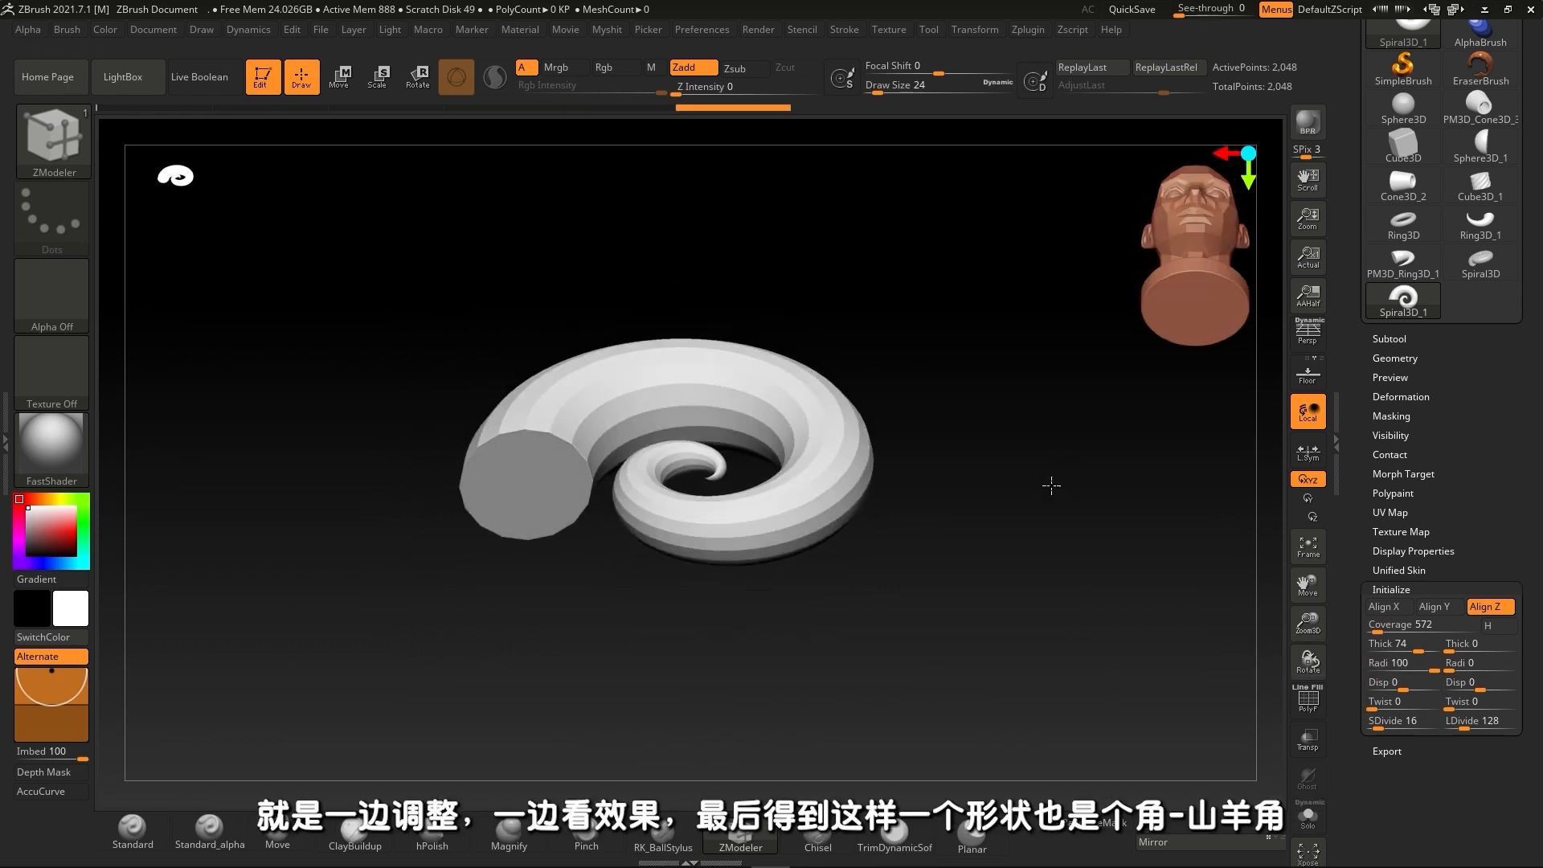
drag(1411, 689, 1392, 685)
drag(1480, 685, 1484, 686)
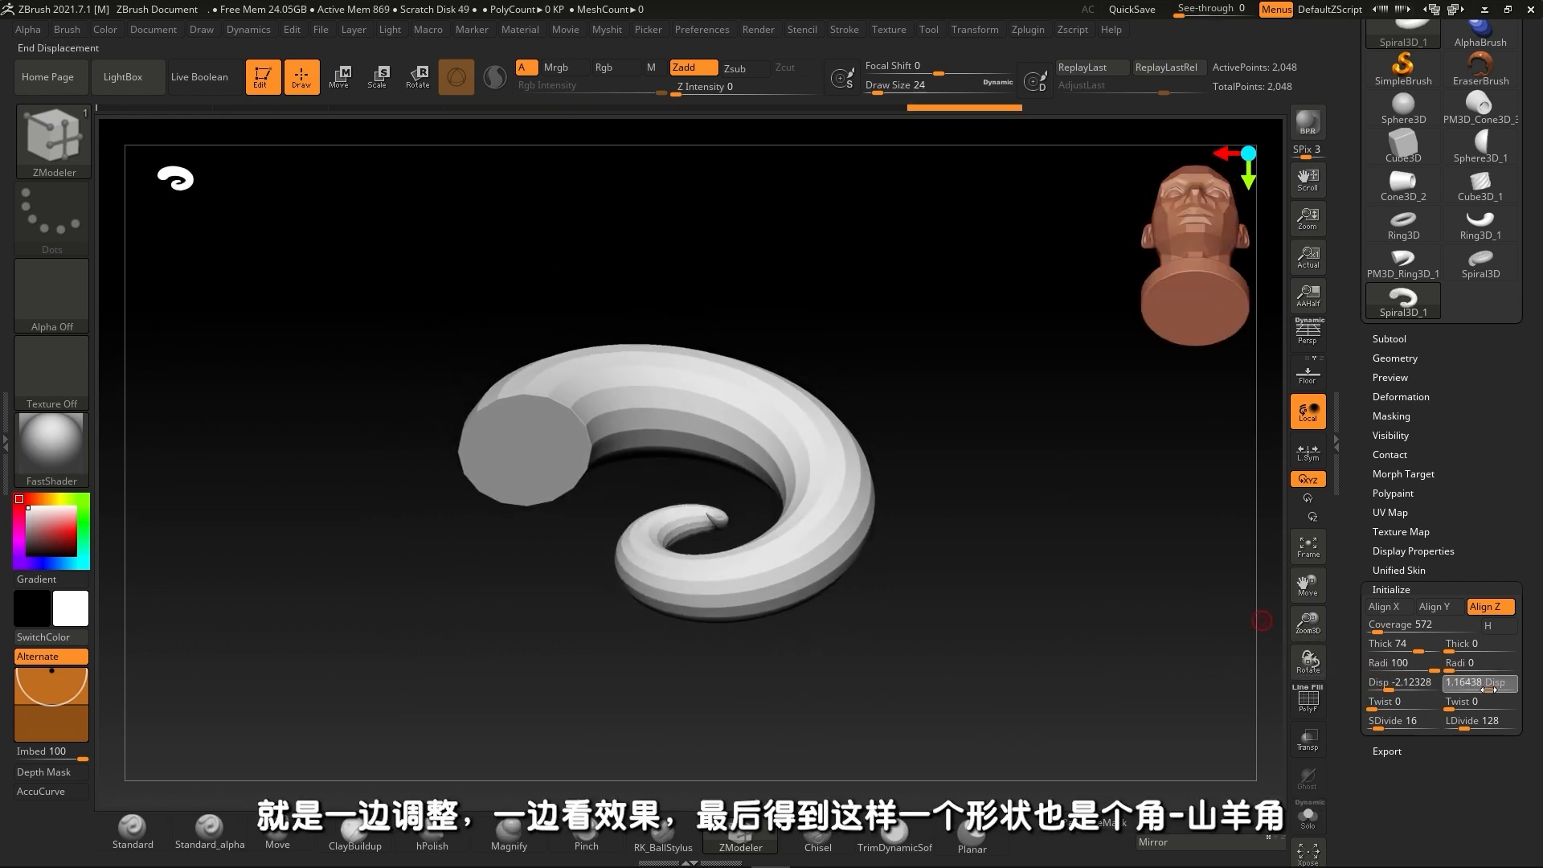
Undo the last displacement change on the spiral.
key(ctrl+z)
drag(1043, 655, 997, 560)
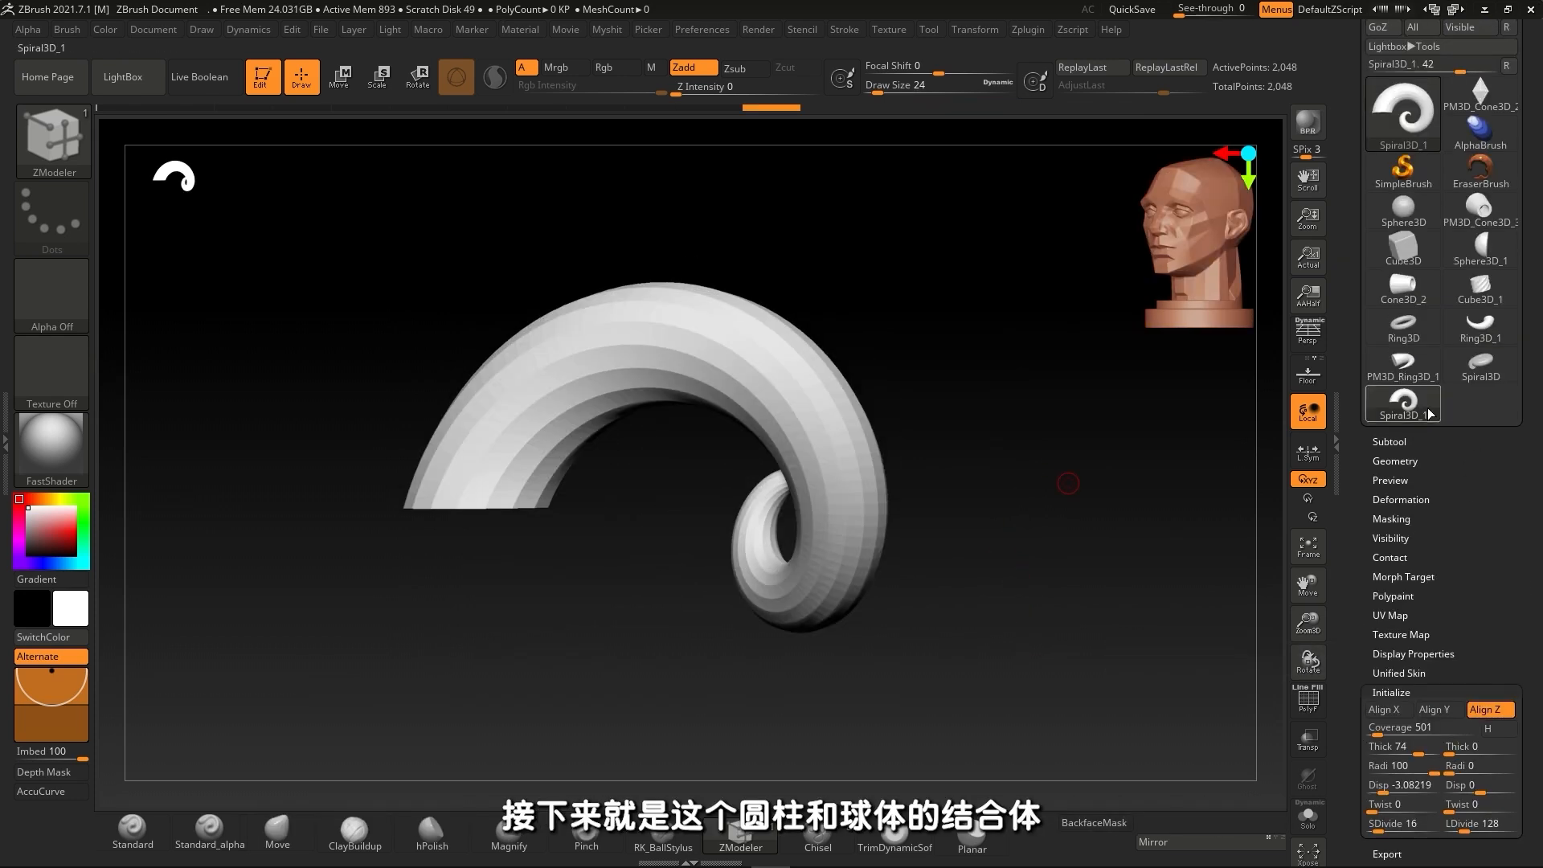
Load the Sphereinder3D primitive and reshape it into a rounded, banded sphere by adjusting its tip radius.
click(1430, 414)
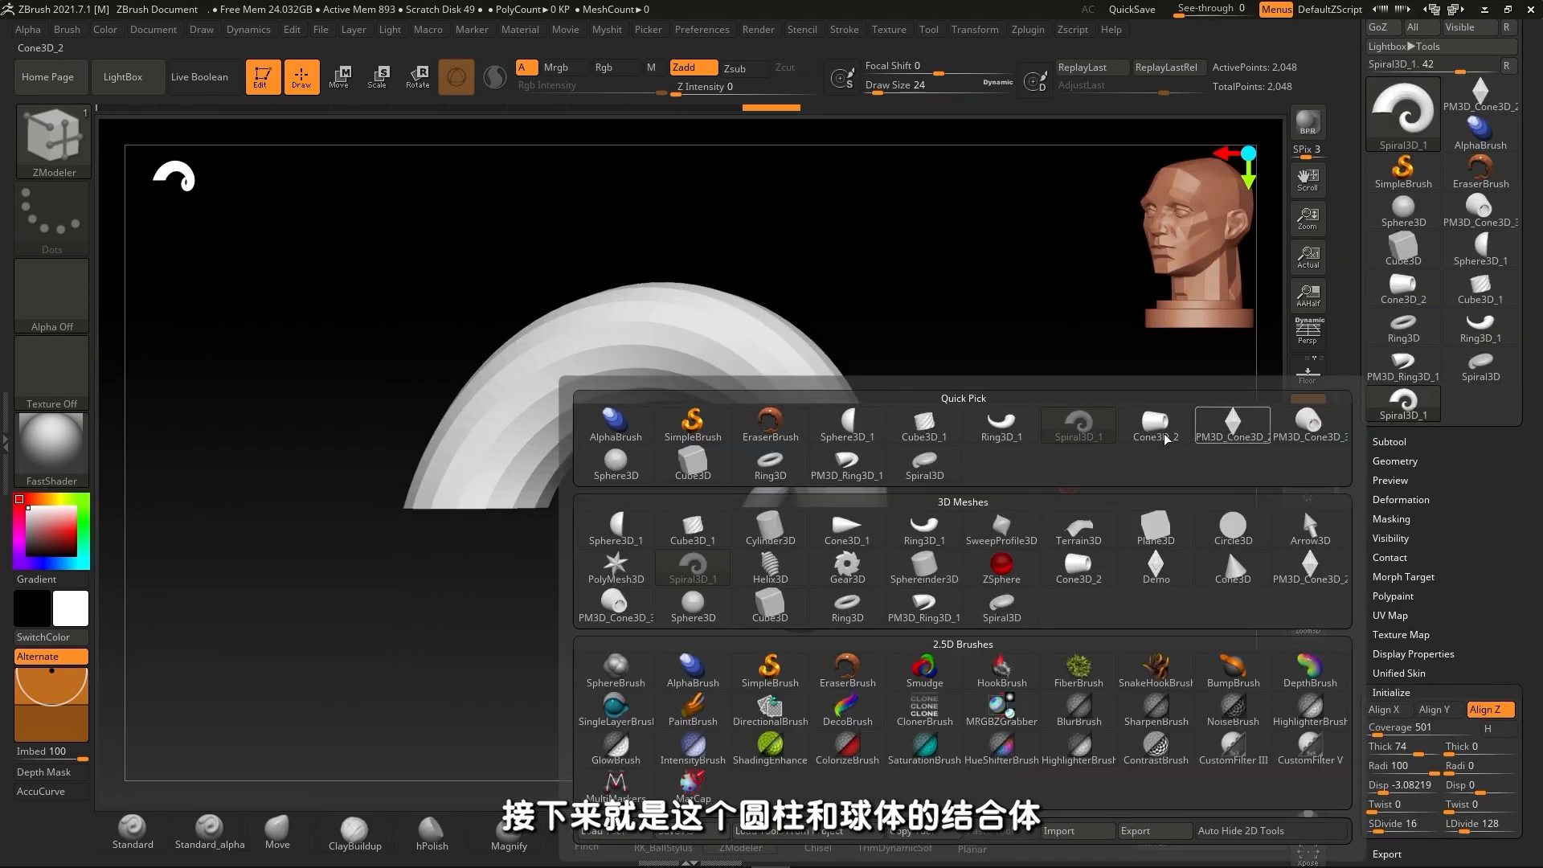
click(938, 572)
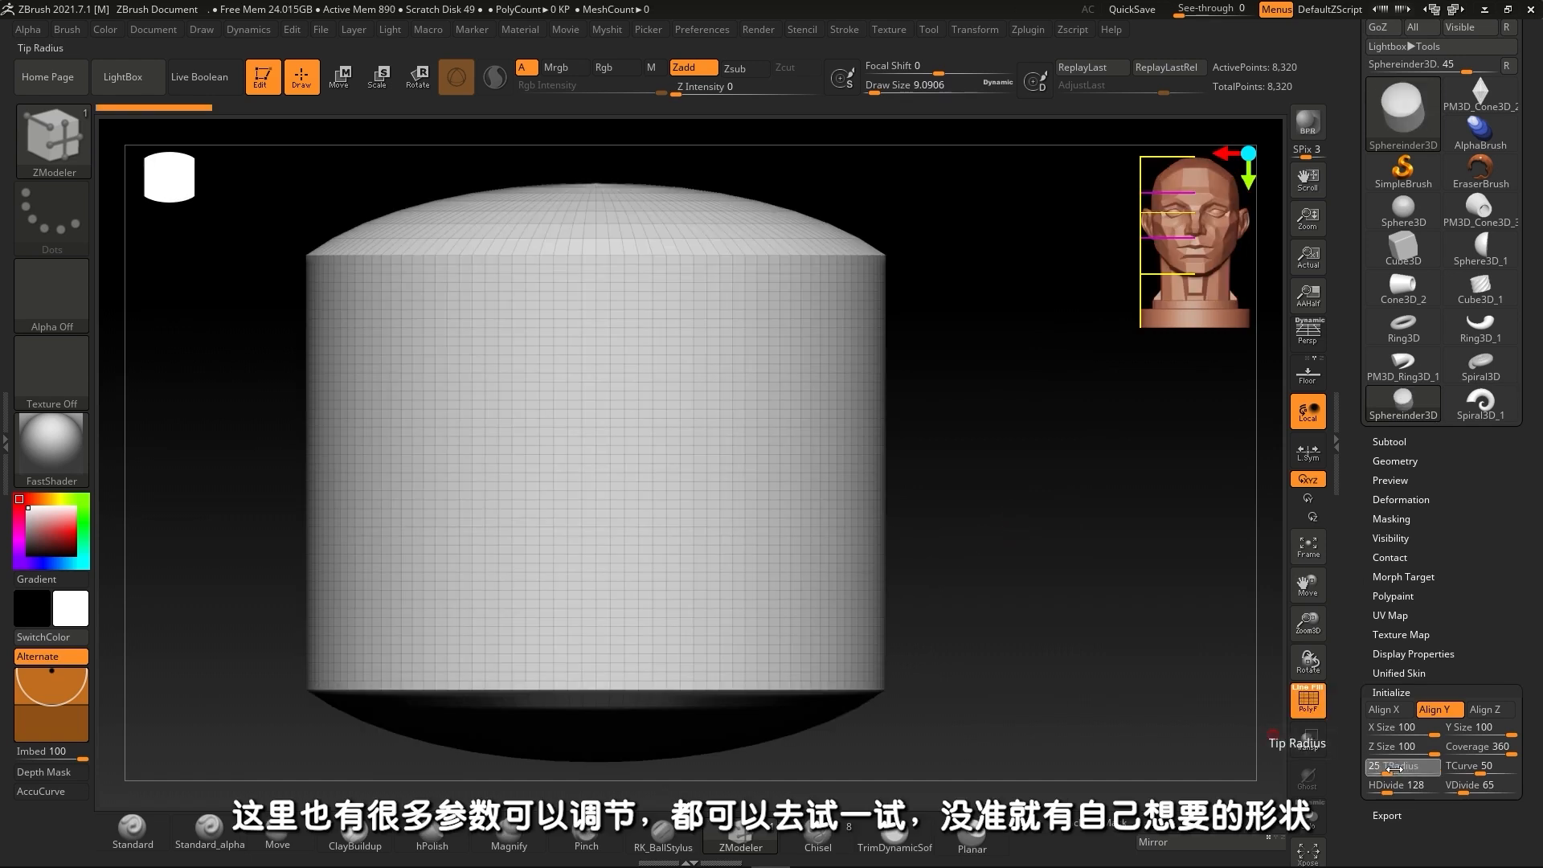
drag(1387, 769, 1420, 807)
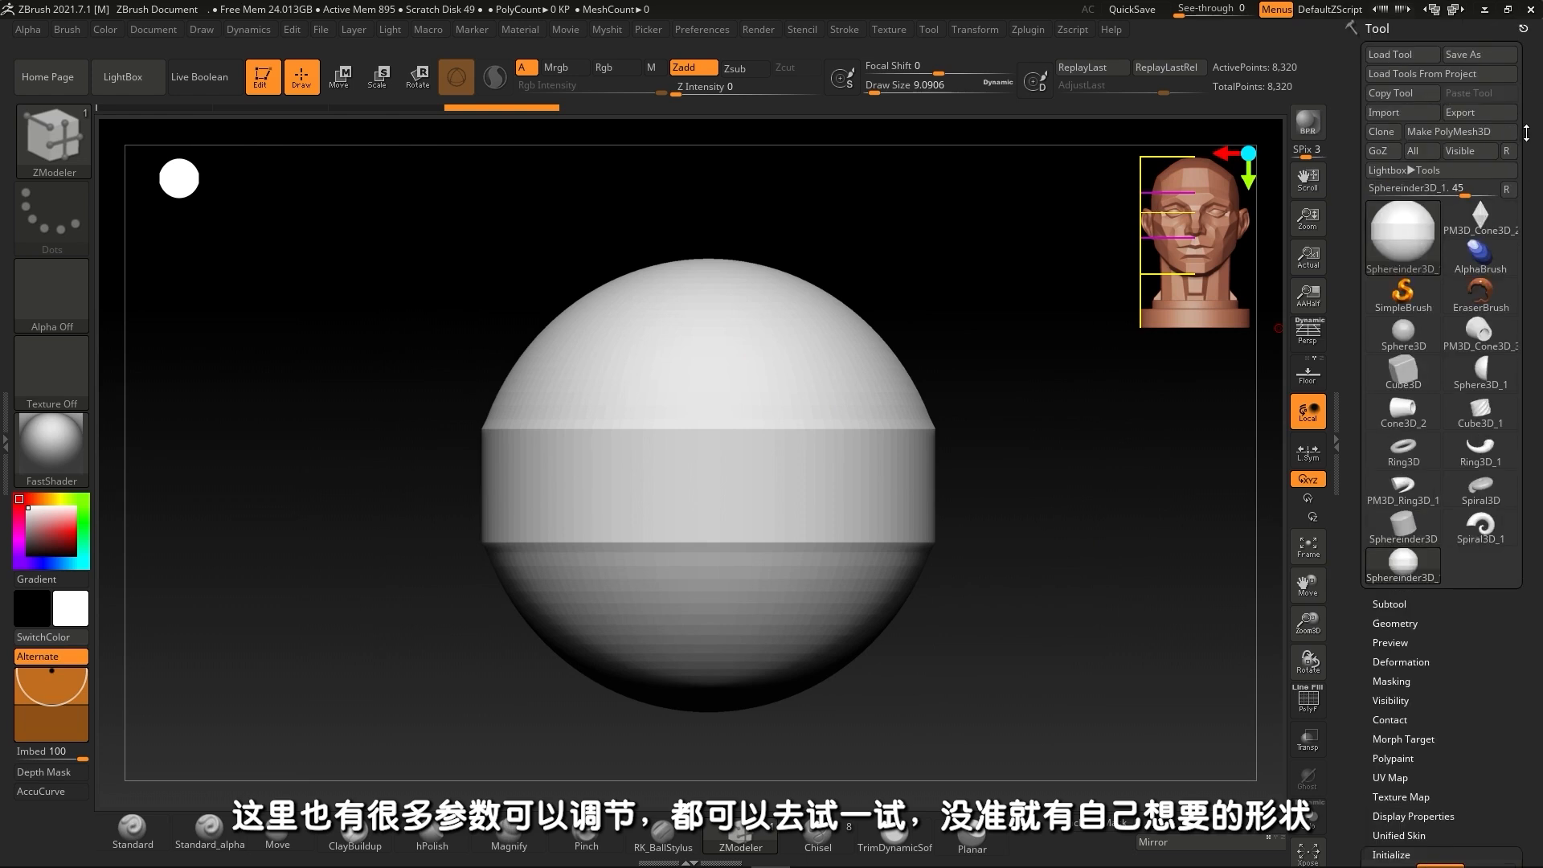
Load the Arrow3D primitive and shape it into a mushroom form with a wide conical cap over a flared stem.
click(1500, 111)
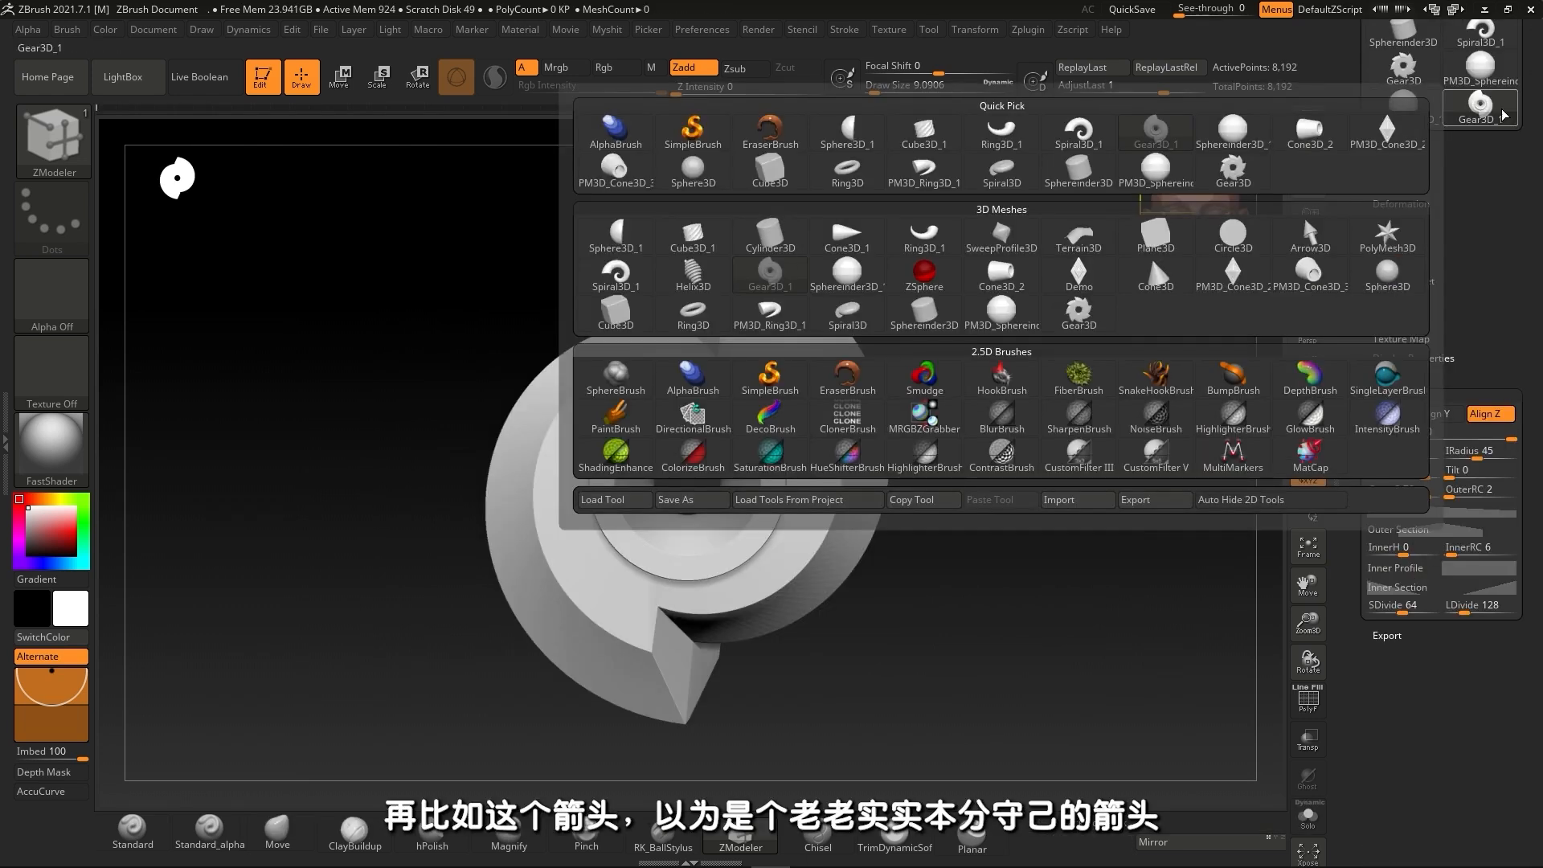
click(1310, 235)
drag(1399, 475, 1492, 475)
key(f)
key(f)
drag(961, 562, 978, 475)
mouse_move(1378, 495)
mouse_down()
mouse_move(1455, 494)
mouse_move(1402, 513)
mouse_up()
shift+drag(1277, 503, 1277, 483)
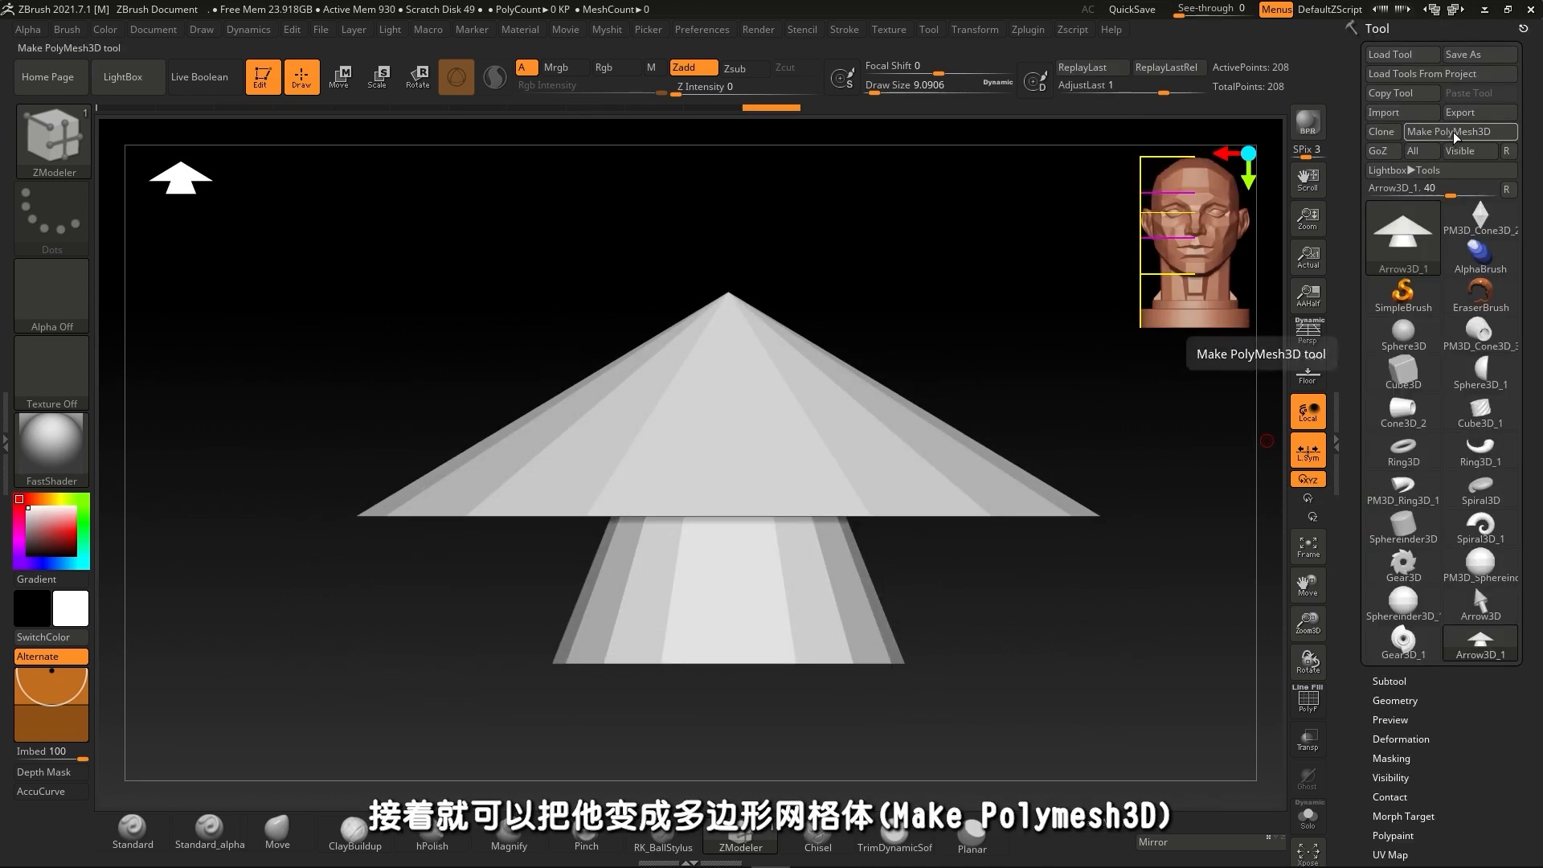
Convert the arrow into a PolyMesh3D and polygroup its faces with Group By Normals.
click(1457, 132)
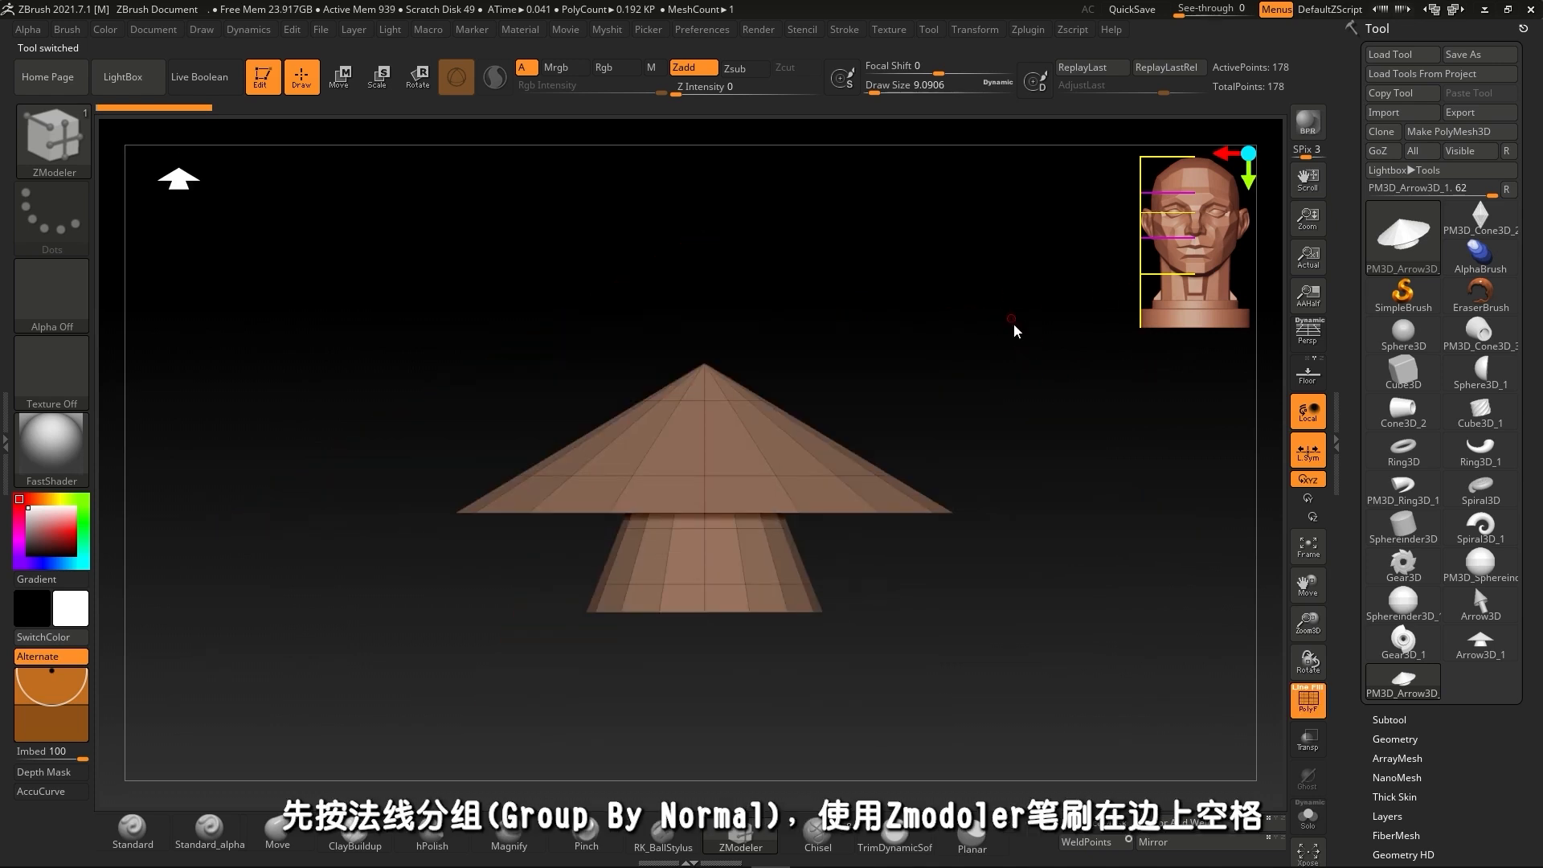
key(space)
click(993, 469)
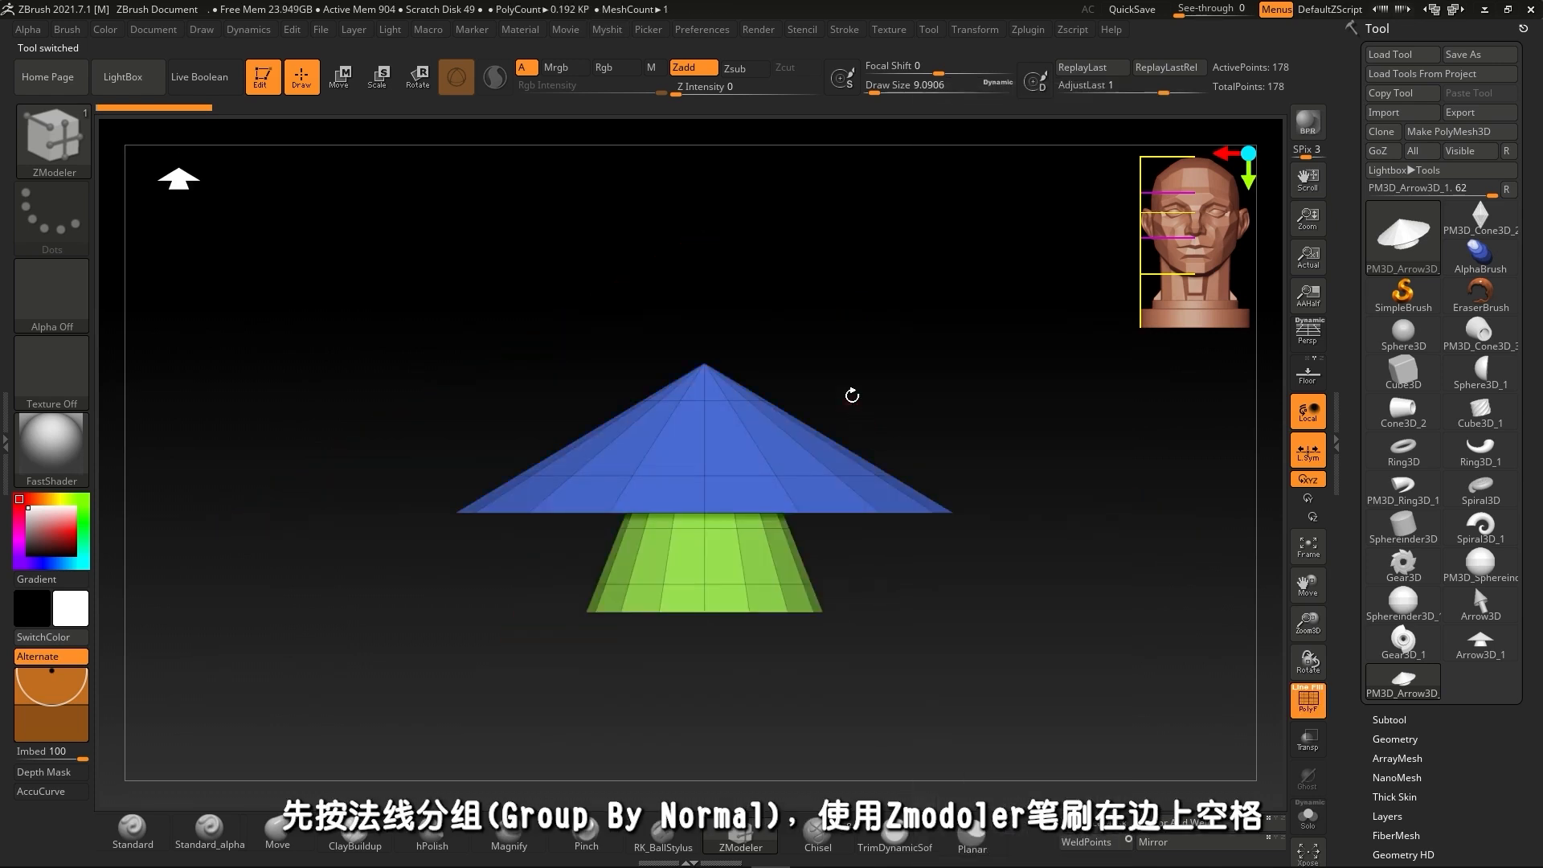
Add thickness to the cap's rim with a ZModeler Bevel on EdgeLoop Complete.
drag(851, 397, 883, 515)
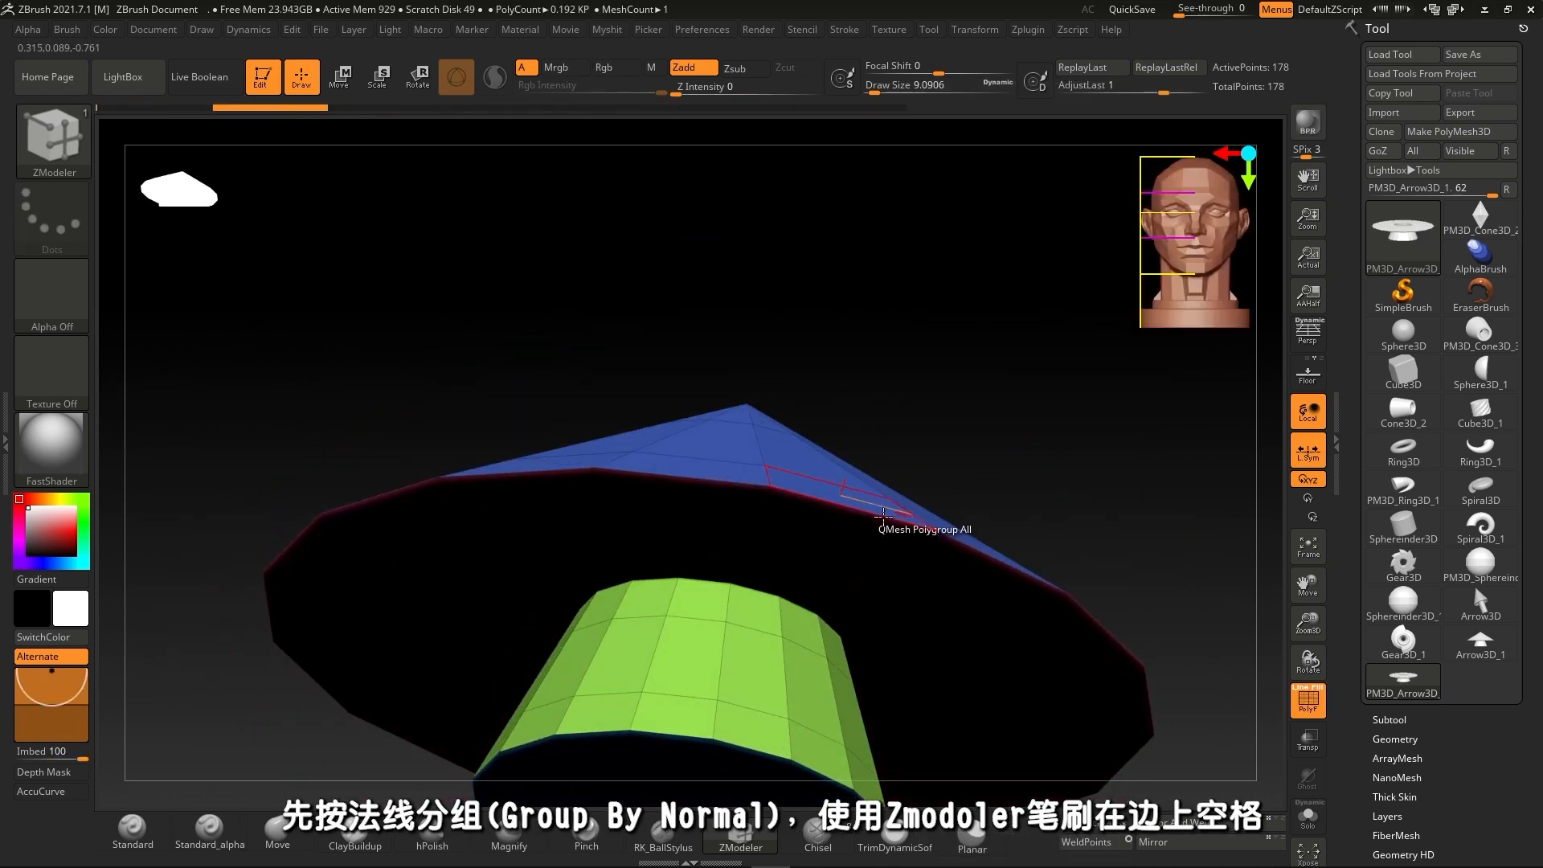
key(space)
click(658, 360)
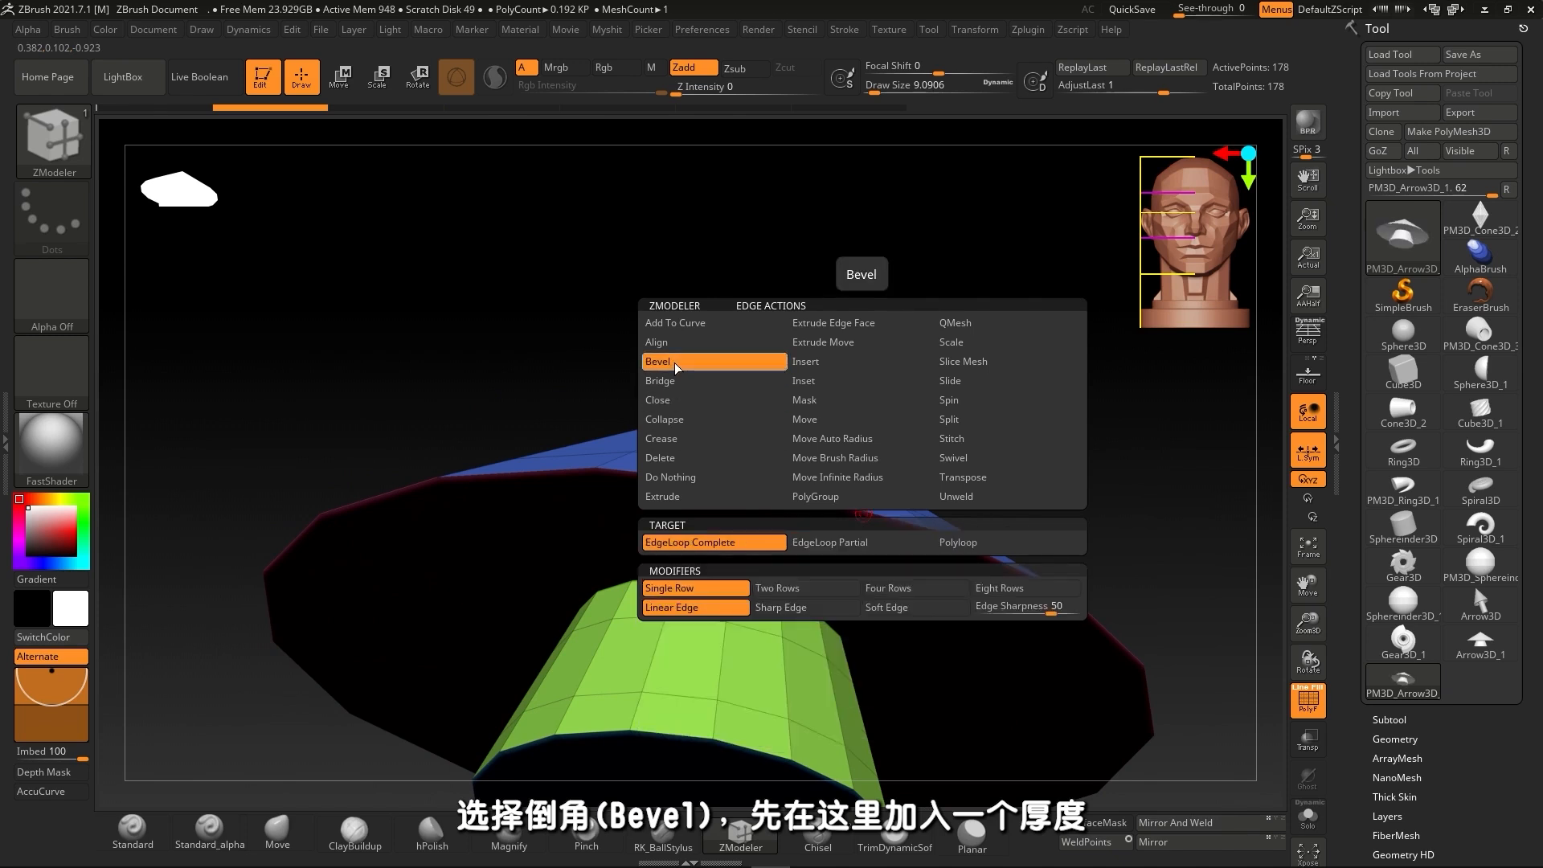
drag(884, 508, 888, 480)
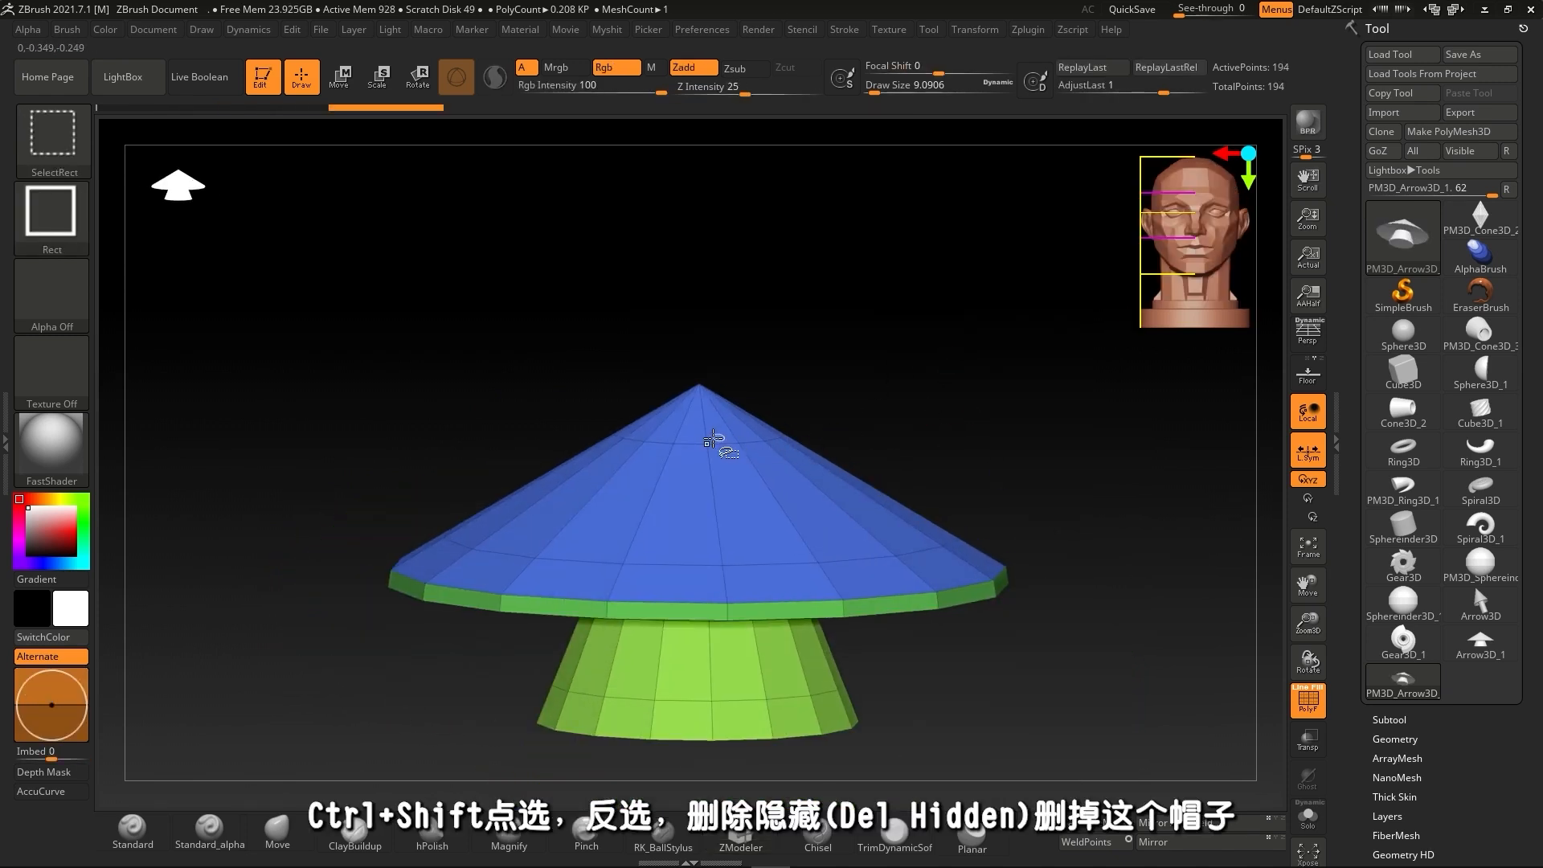
Isolate the conical cap's polygroup, invert the visibility and delete the hidden cap faces.
ctrl+shift+click(713, 438)
ctrl+shift+click(1085, 418)
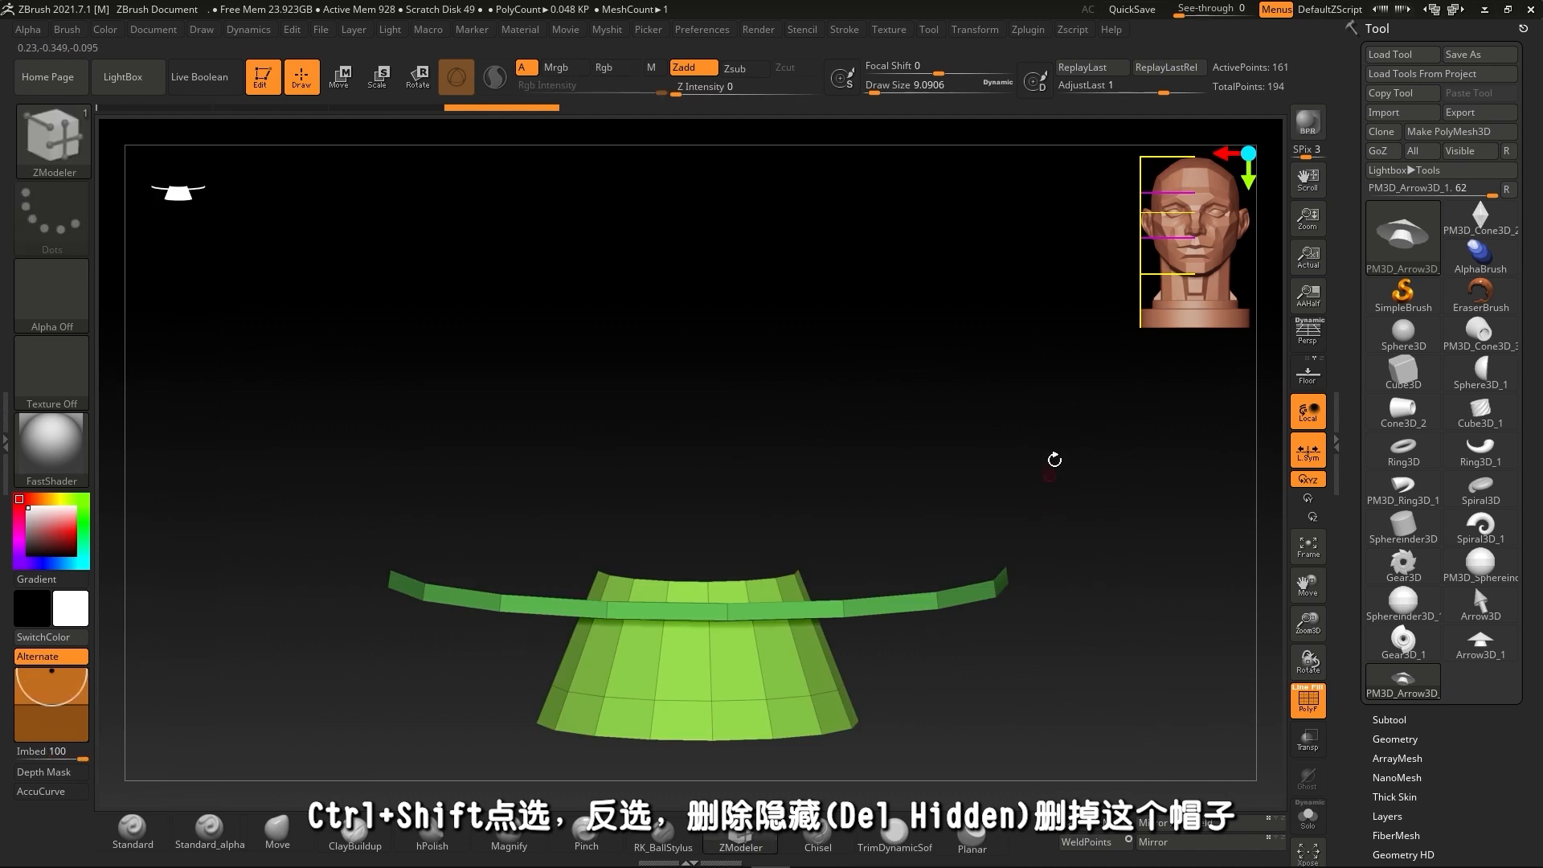
drag(1054, 460, 1050, 468)
key(space)
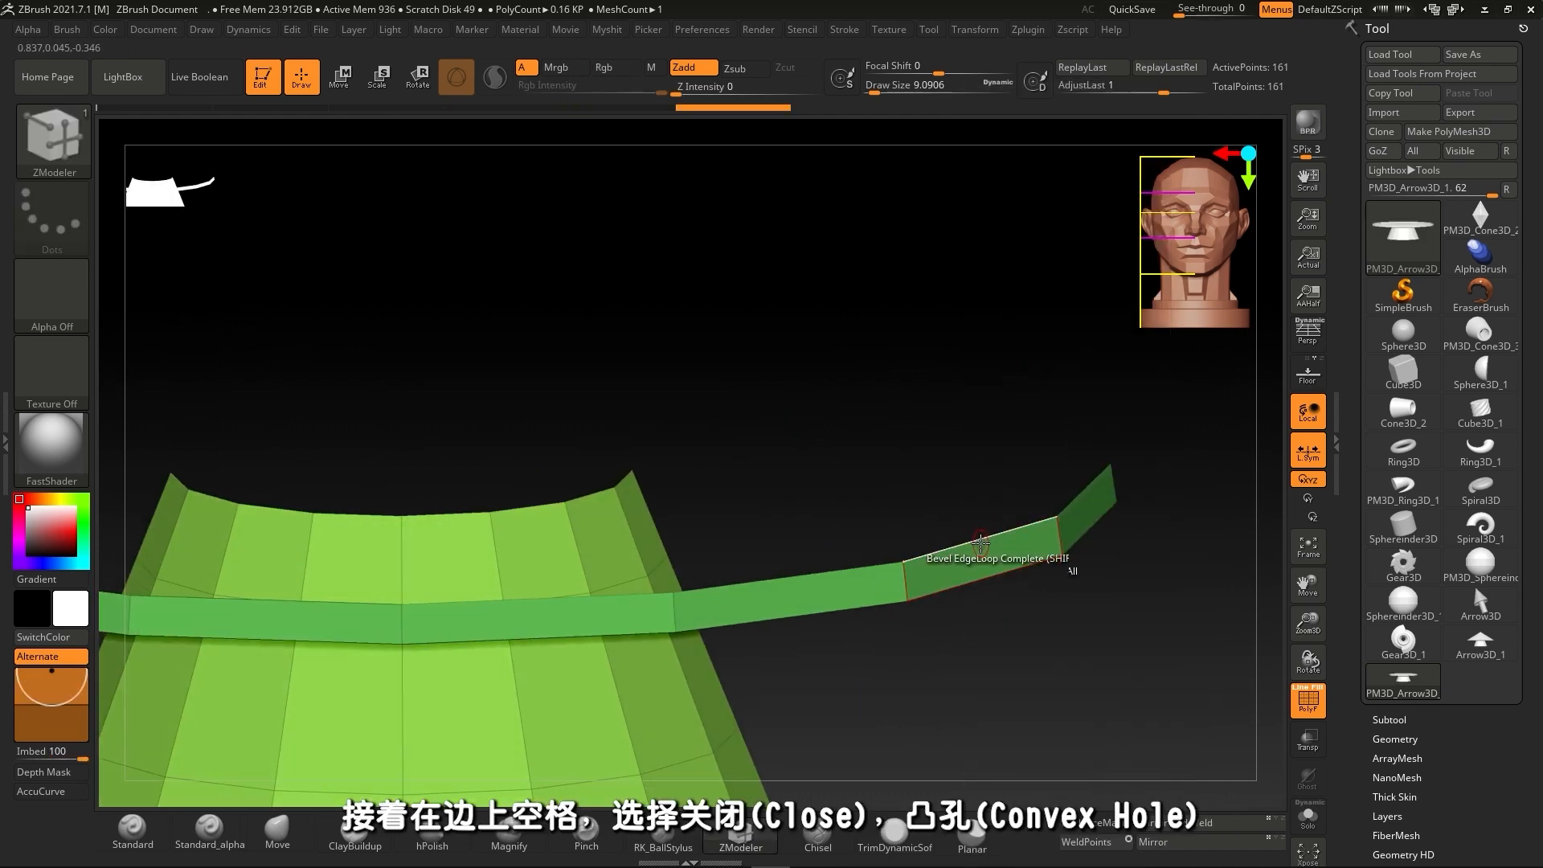
Fill the open upper rim with ZModeler's Close Convex Hole and bulge the new surface into a dome.
key(space)
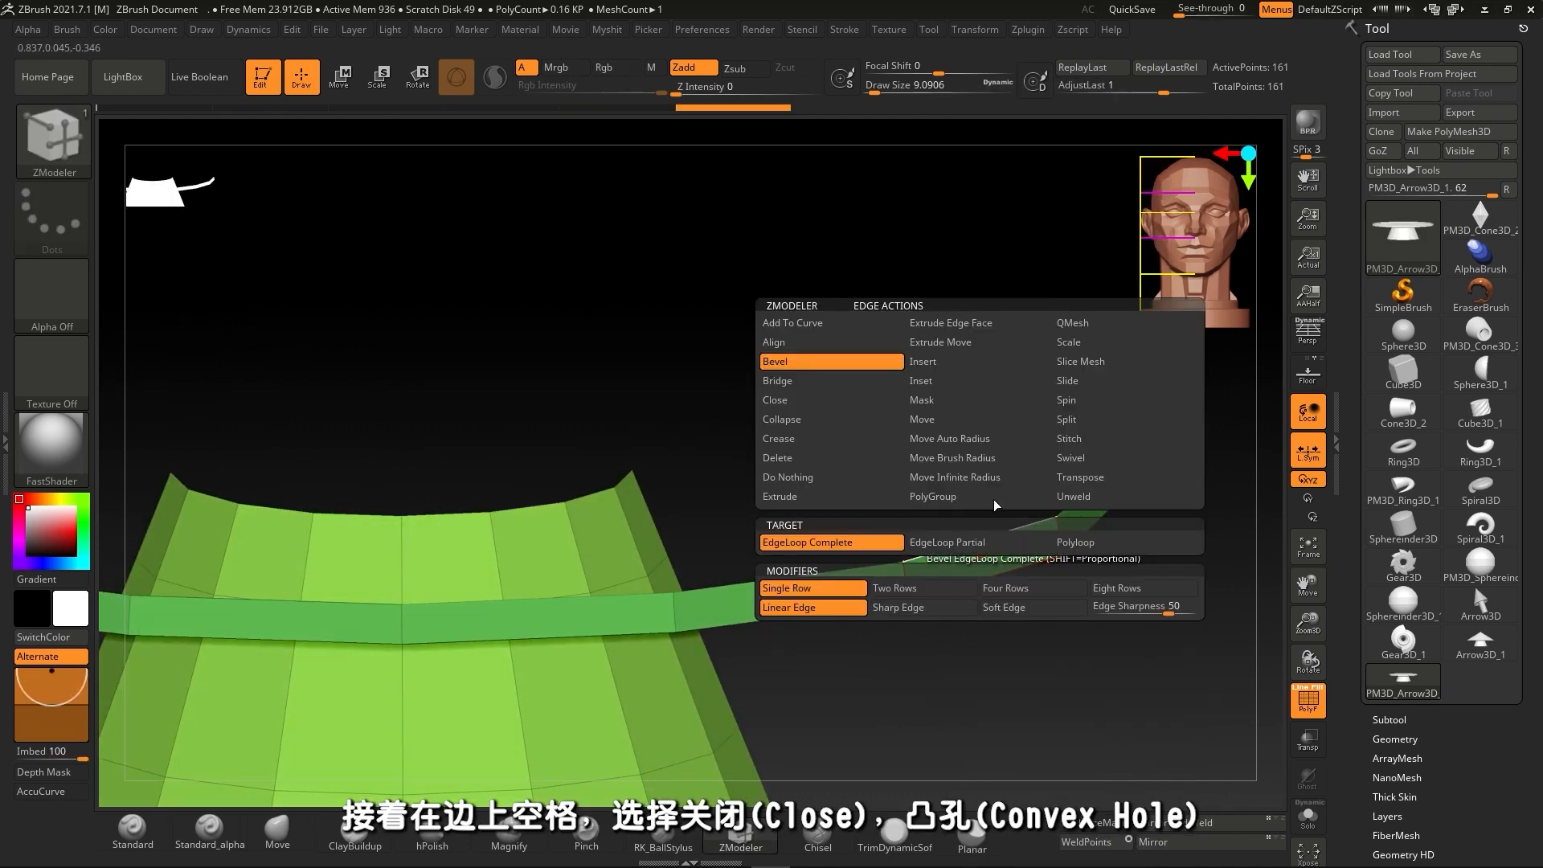
click(817, 402)
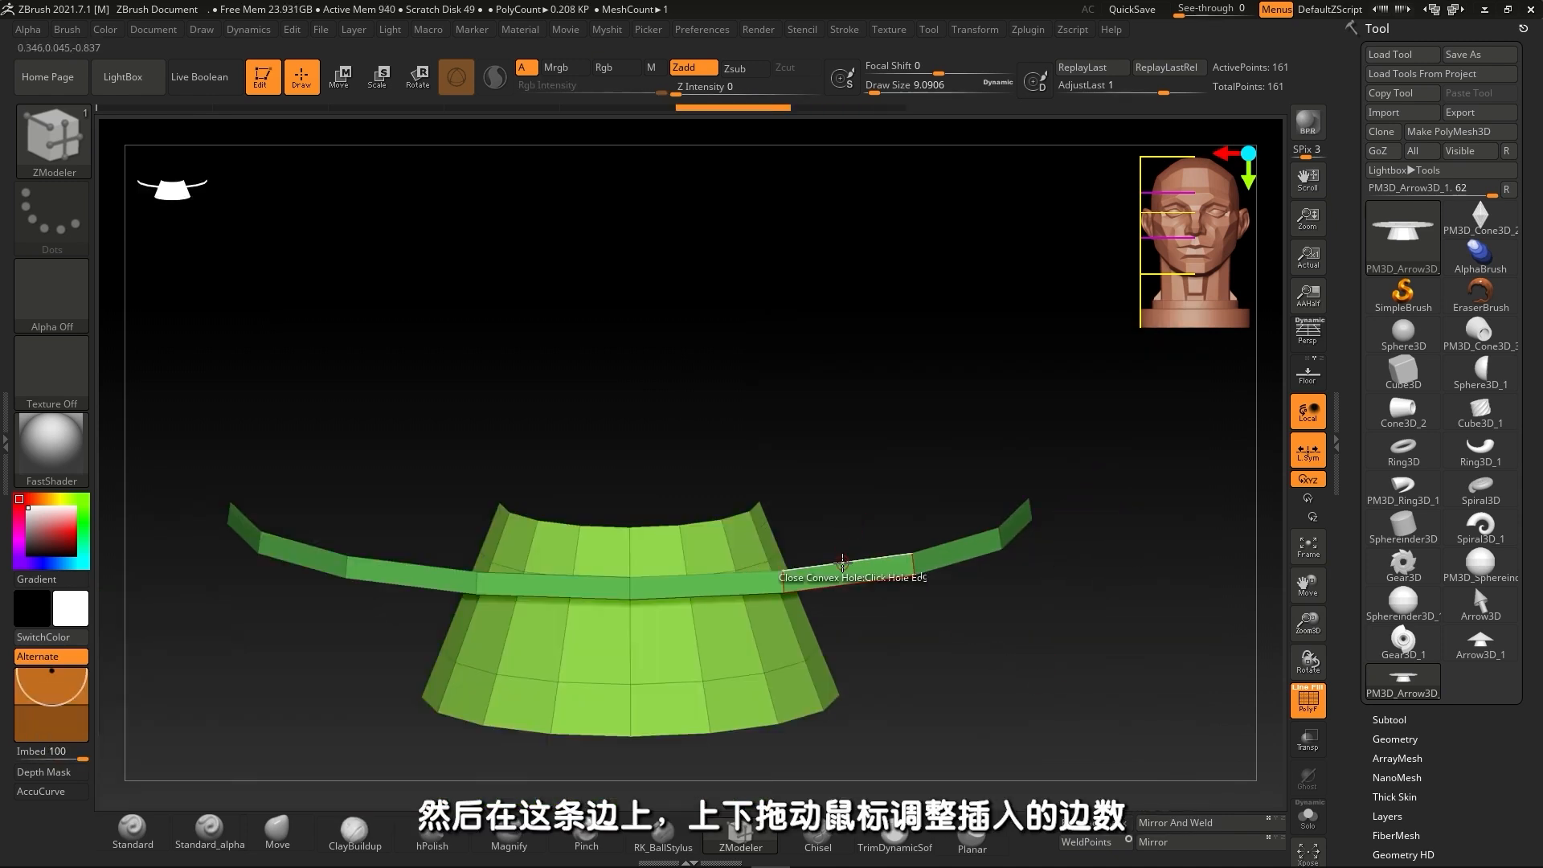
click(843, 561)
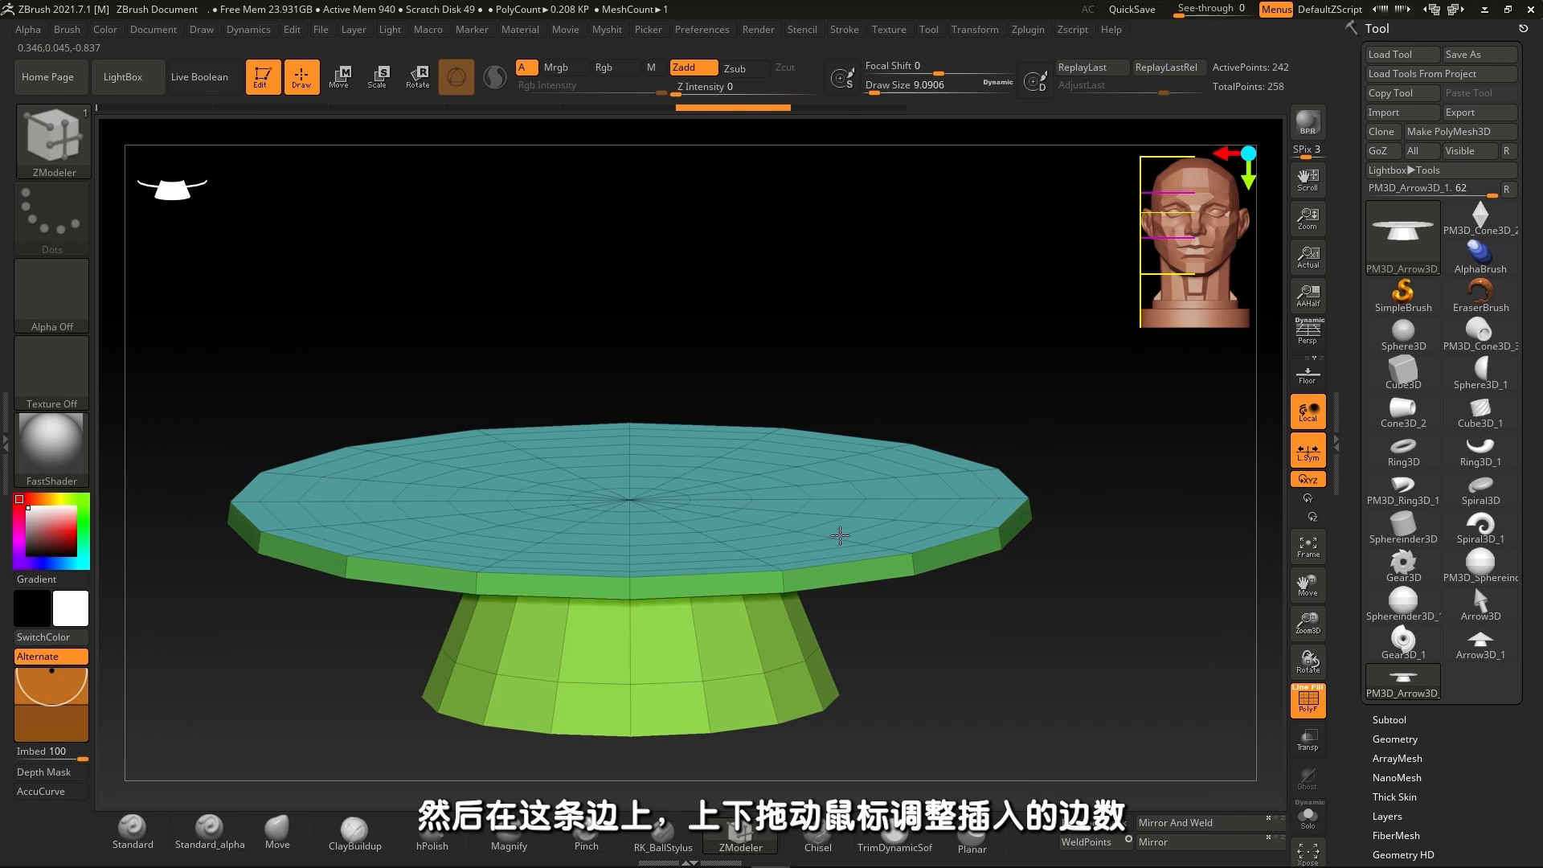
drag(841, 545, 905, 538)
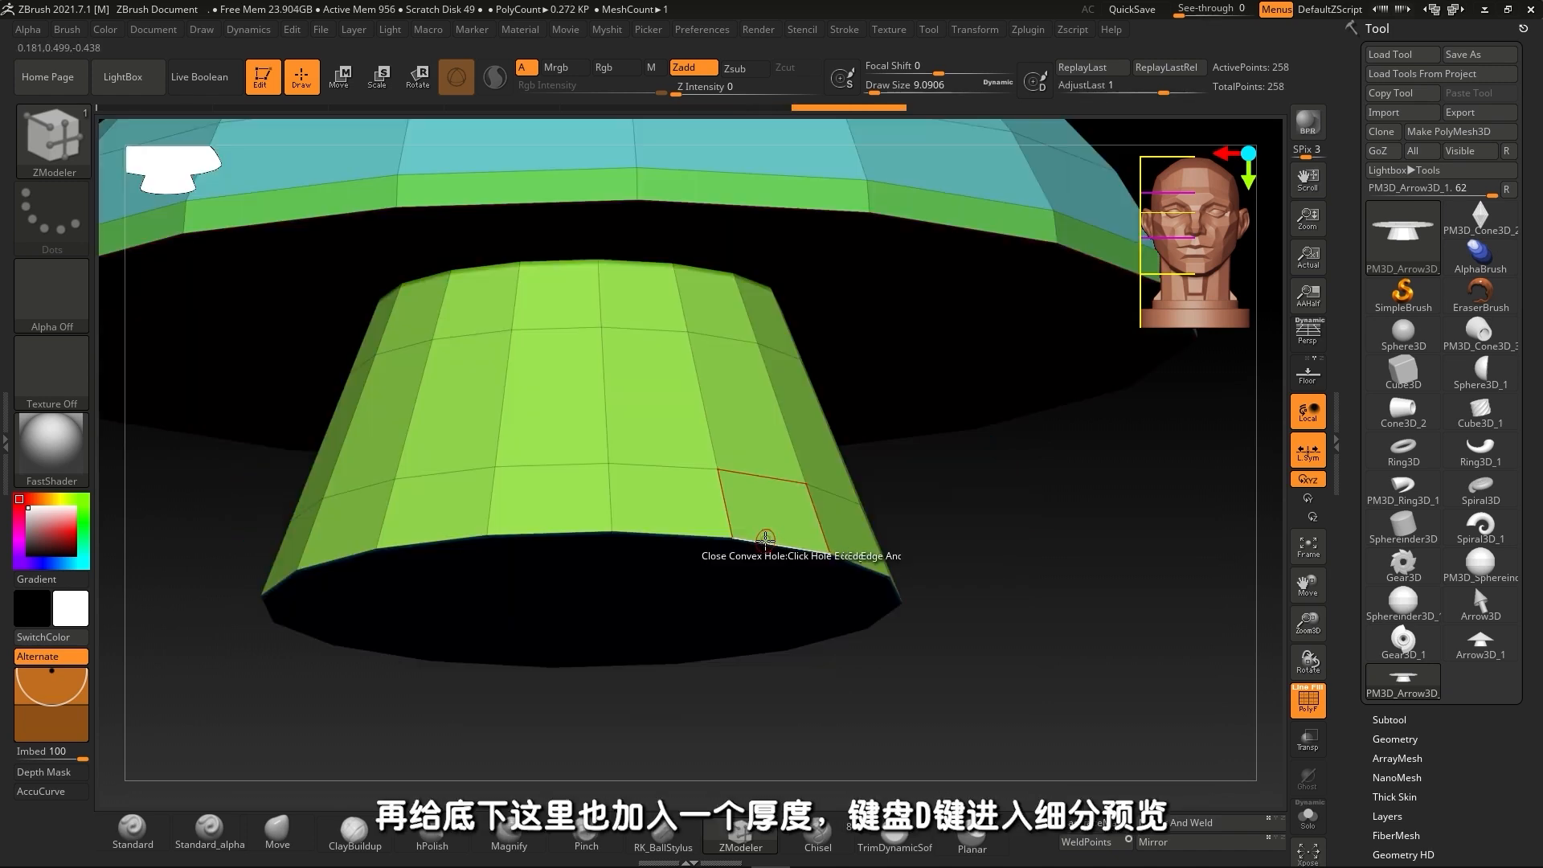
Bevel the complete edge loop at the stem's lower end to give the base thickness.
key(space)
click(595, 355)
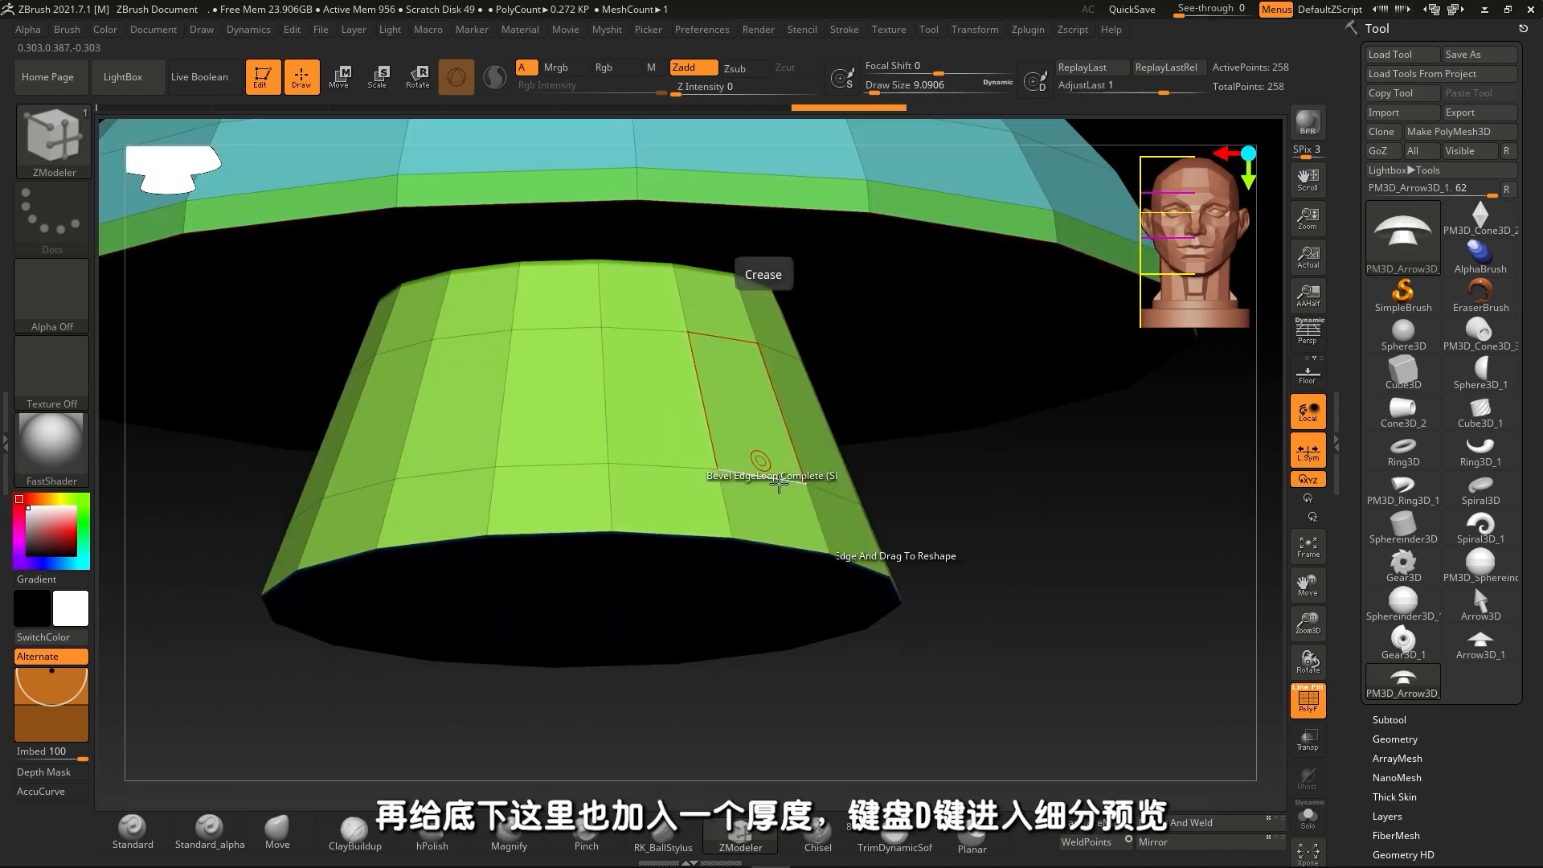
drag(778, 481, 778, 498)
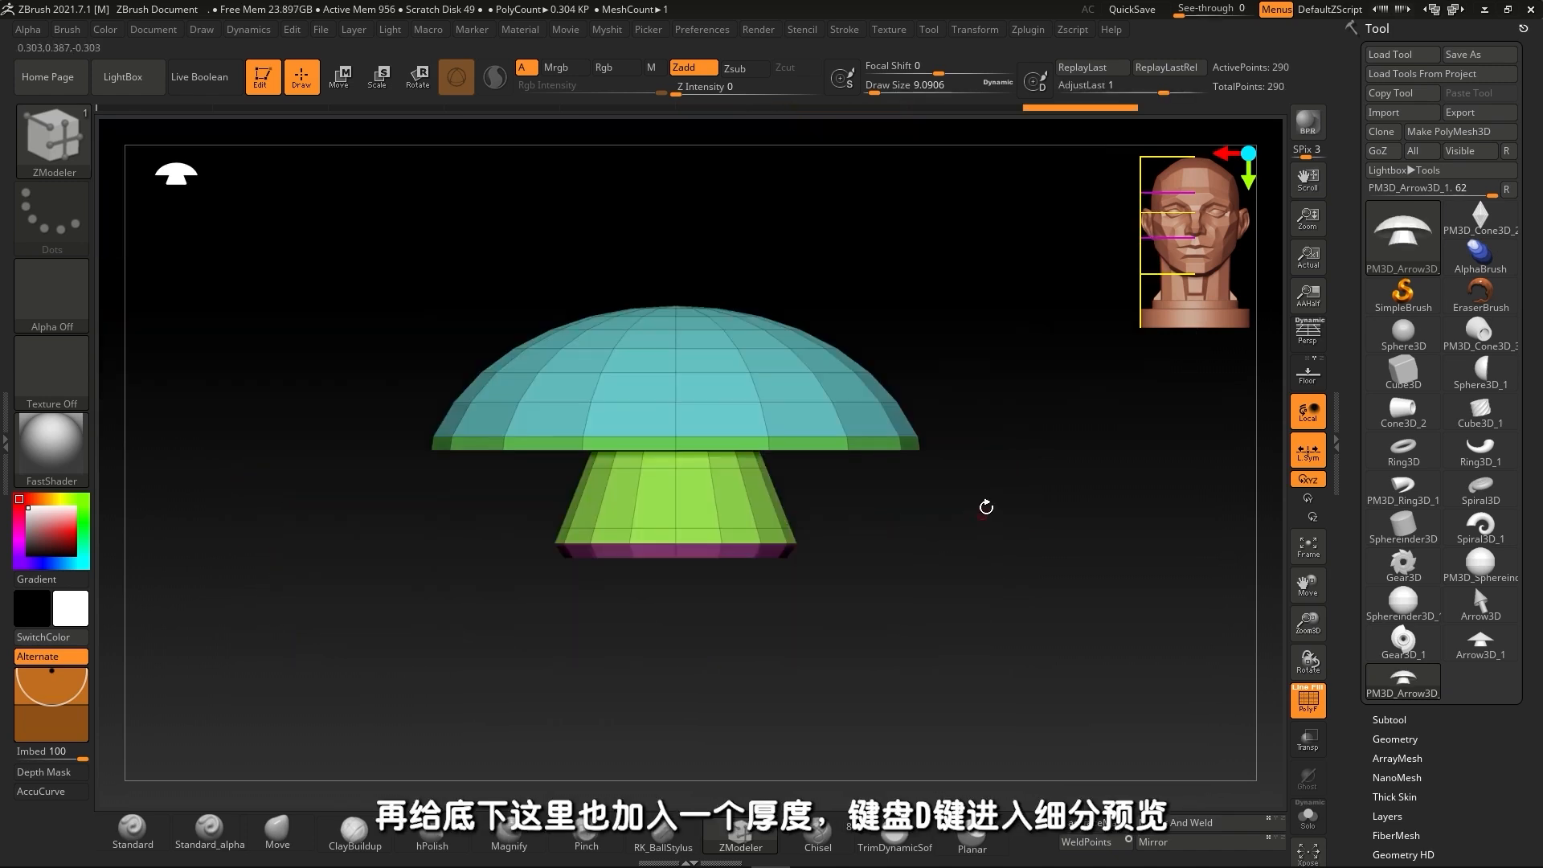
Crease the mushroom's polygroup borders and preview it with dynamic subdivision, without the polyframe.
key(d)
click(762, 286)
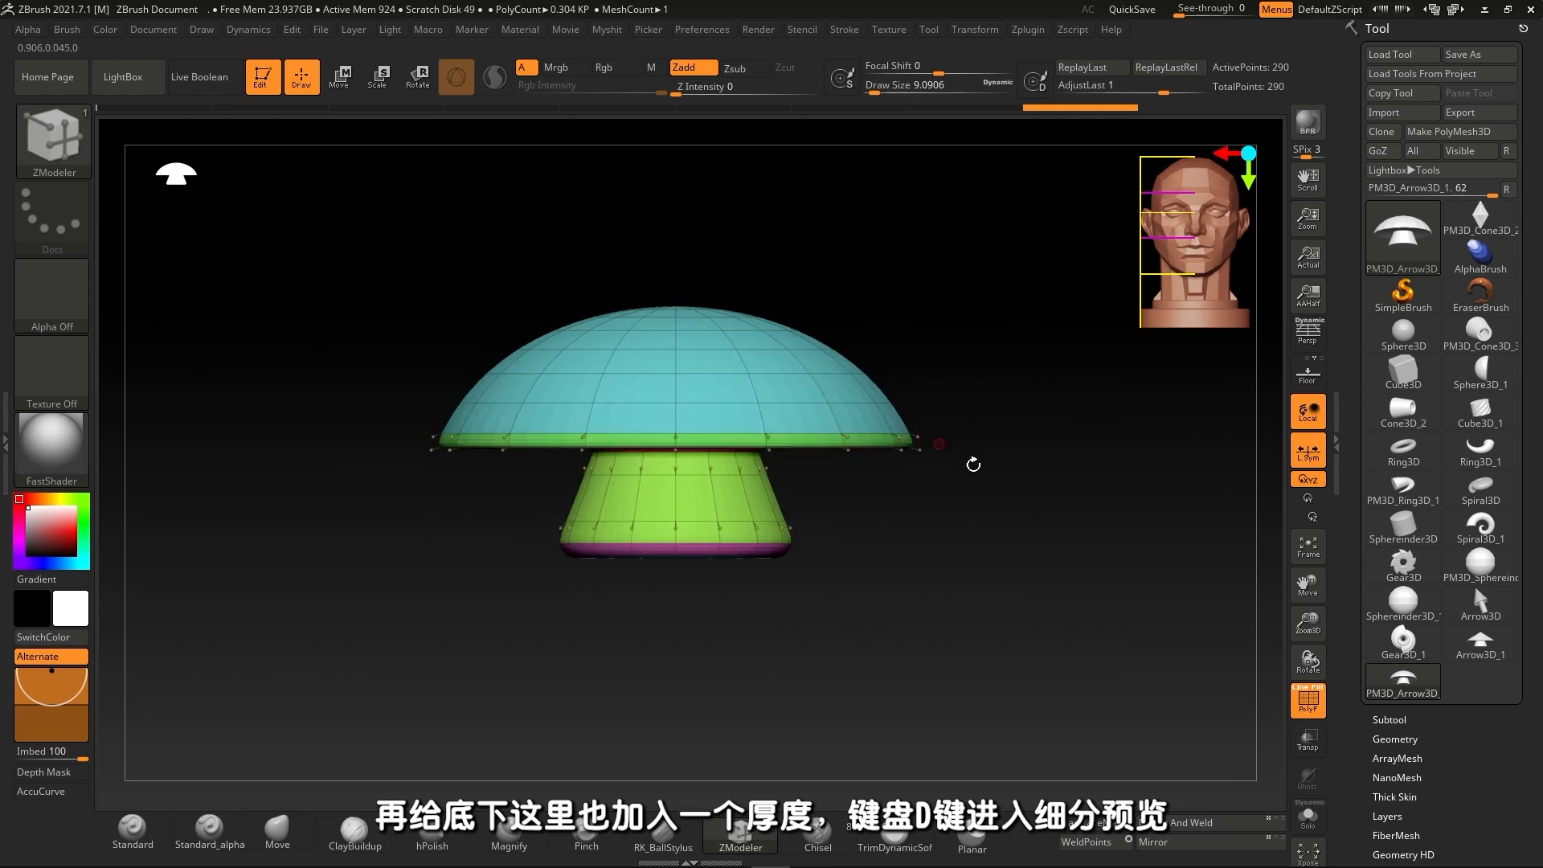
key(shift+f)
drag(1020, 465, 919, 365)
Load the Gear3D primitive and set its Coverage to 360 and Width to 73.
click(1152, 255)
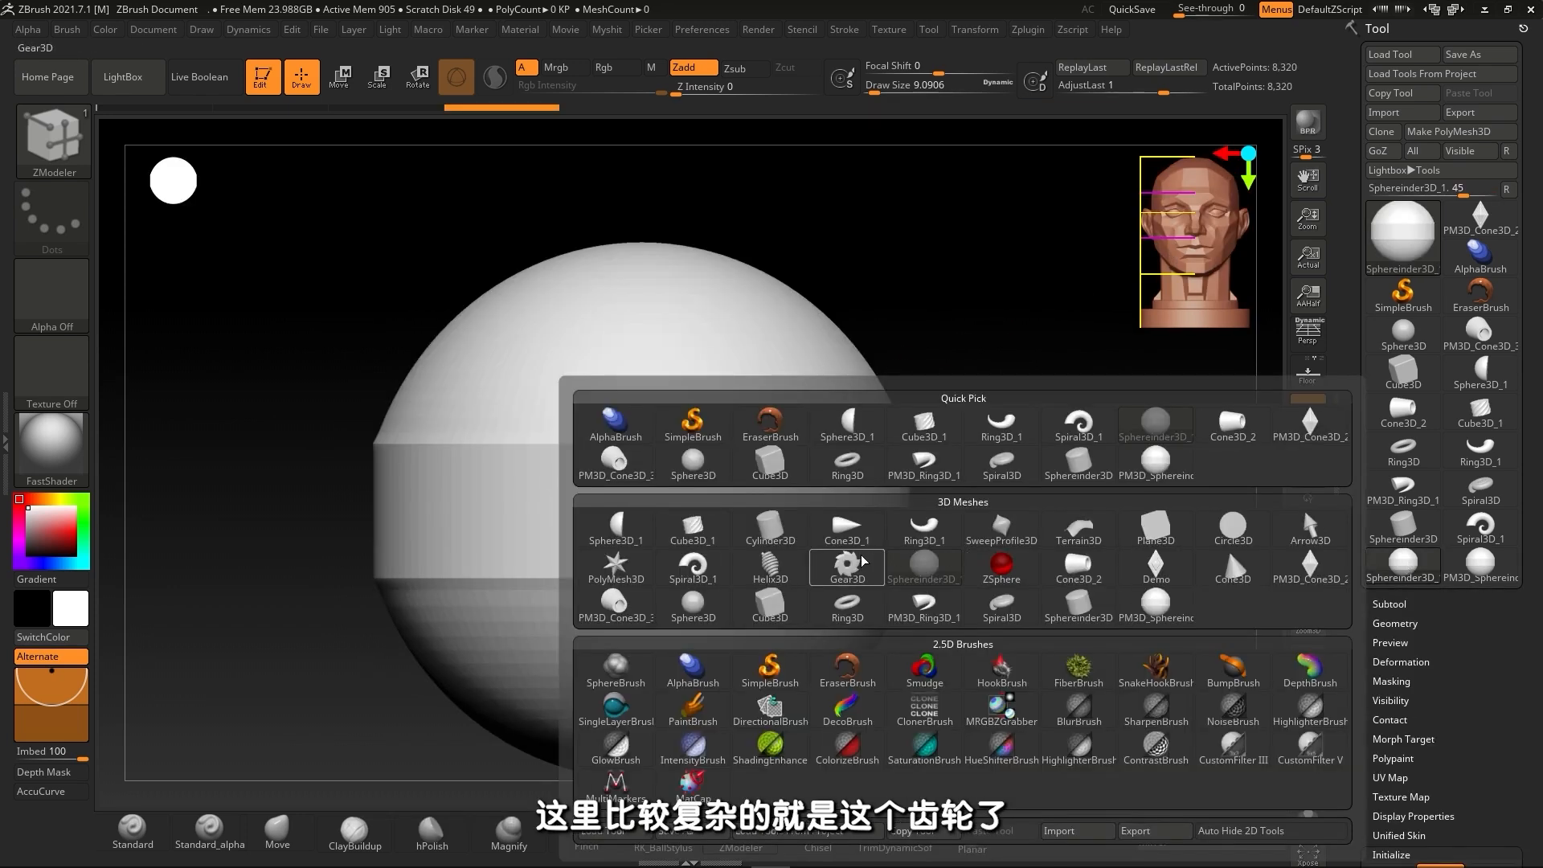
click(848, 565)
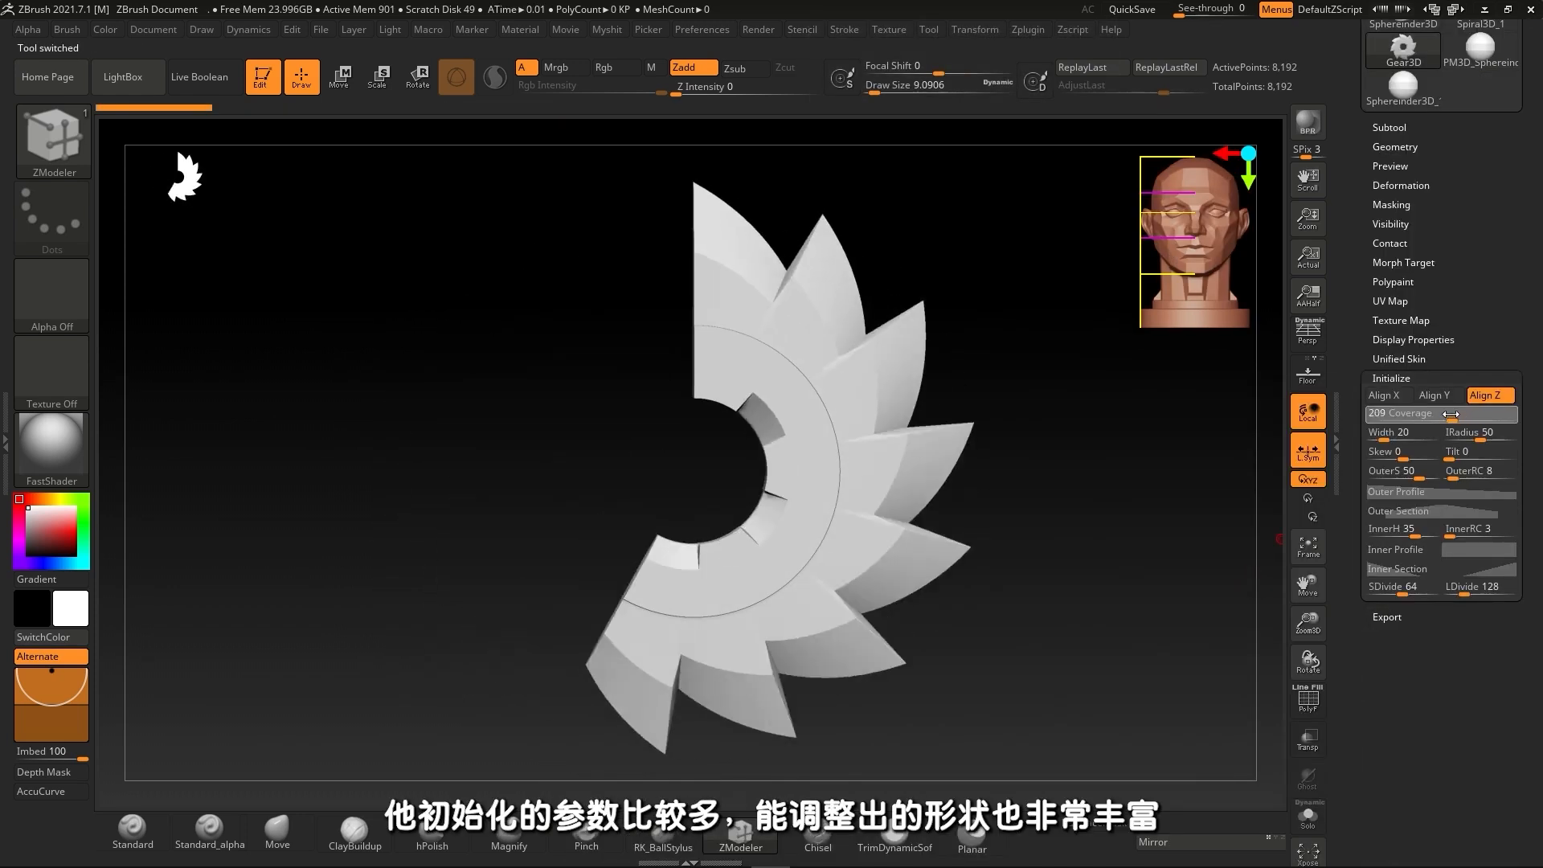
drag(1451, 414, 1516, 414)
drag(1384, 435, 1418, 435)
drag(1211, 476, 1085, 481)
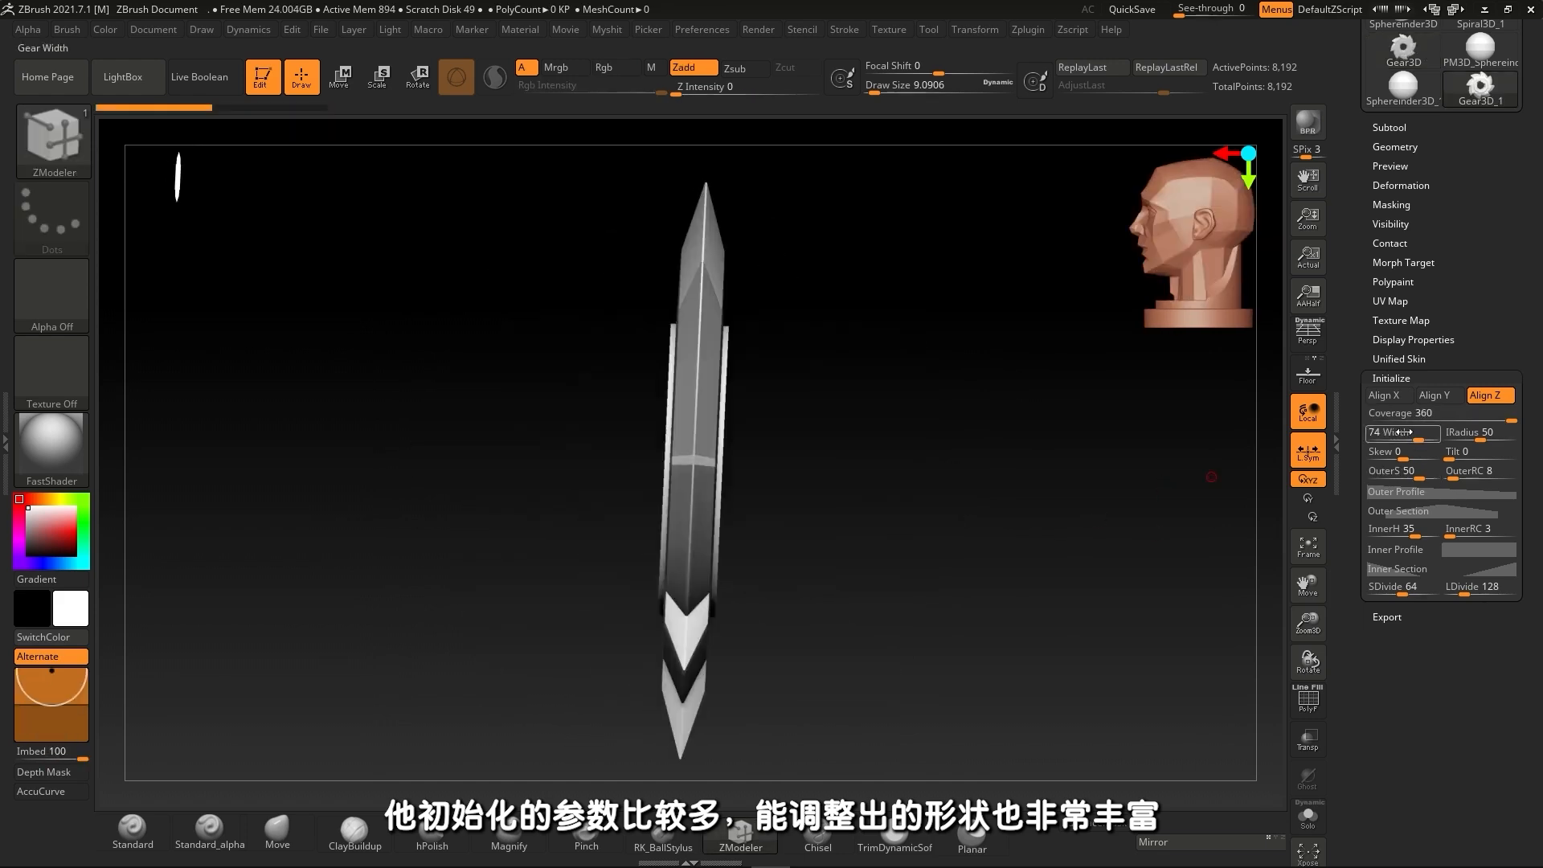
drag(1404, 433, 1404, 432)
drag(1141, 471, 1242, 457)
Twist the gear with IRadius 37, Skew -53, Tilt 212, InnerH -45 and InnerRC 23.
drag(1481, 434, 1471, 434)
drag(1403, 452, 1376, 435)
drag(1448, 452, 1484, 451)
drag(1384, 452, 1403, 466)
drag(1415, 531, 1391, 529)
drag(1452, 529, 1465, 528)
Reshape the gear's Inner Profile curve and bend its Inner Section curve into a zigzag.
click(1415, 552)
drag(1425, 635, 1443, 661)
click(1439, 801)
drag(1368, 544, 1368, 633)
drag(1516, 544, 1517, 662)
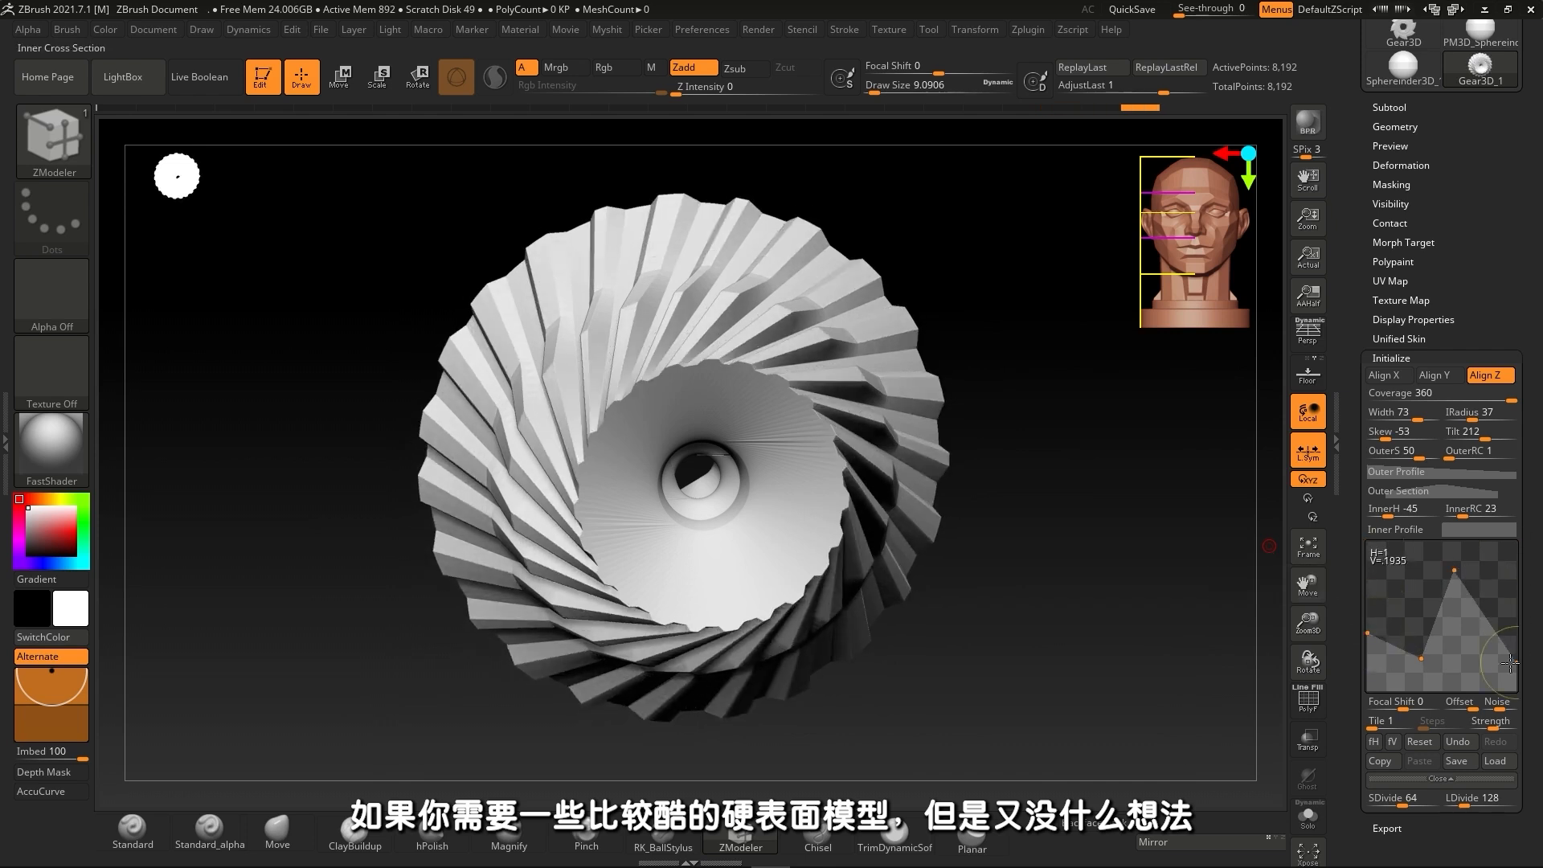
drag(1423, 635, 1421, 576)
Turn the gear into a two-bladed spiral with Tilt 0, InnerH 0 and OuterRC 2.
drag(1054, 469, 1095, 451)
drag(1485, 434, 1423, 434)
drag(1390, 511, 1402, 511)
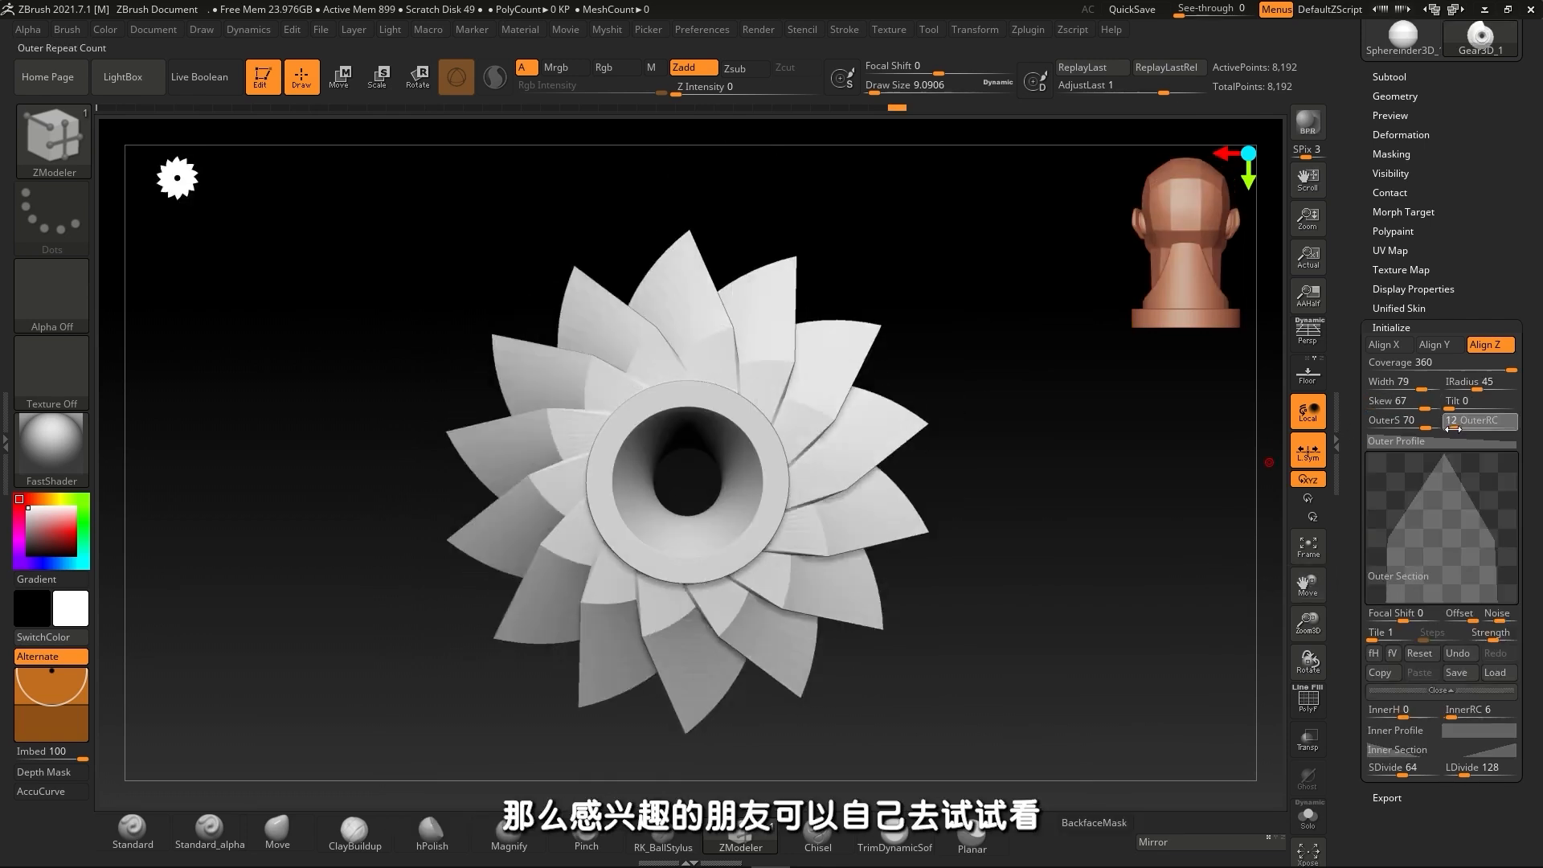
drag(1467, 423, 1456, 426)
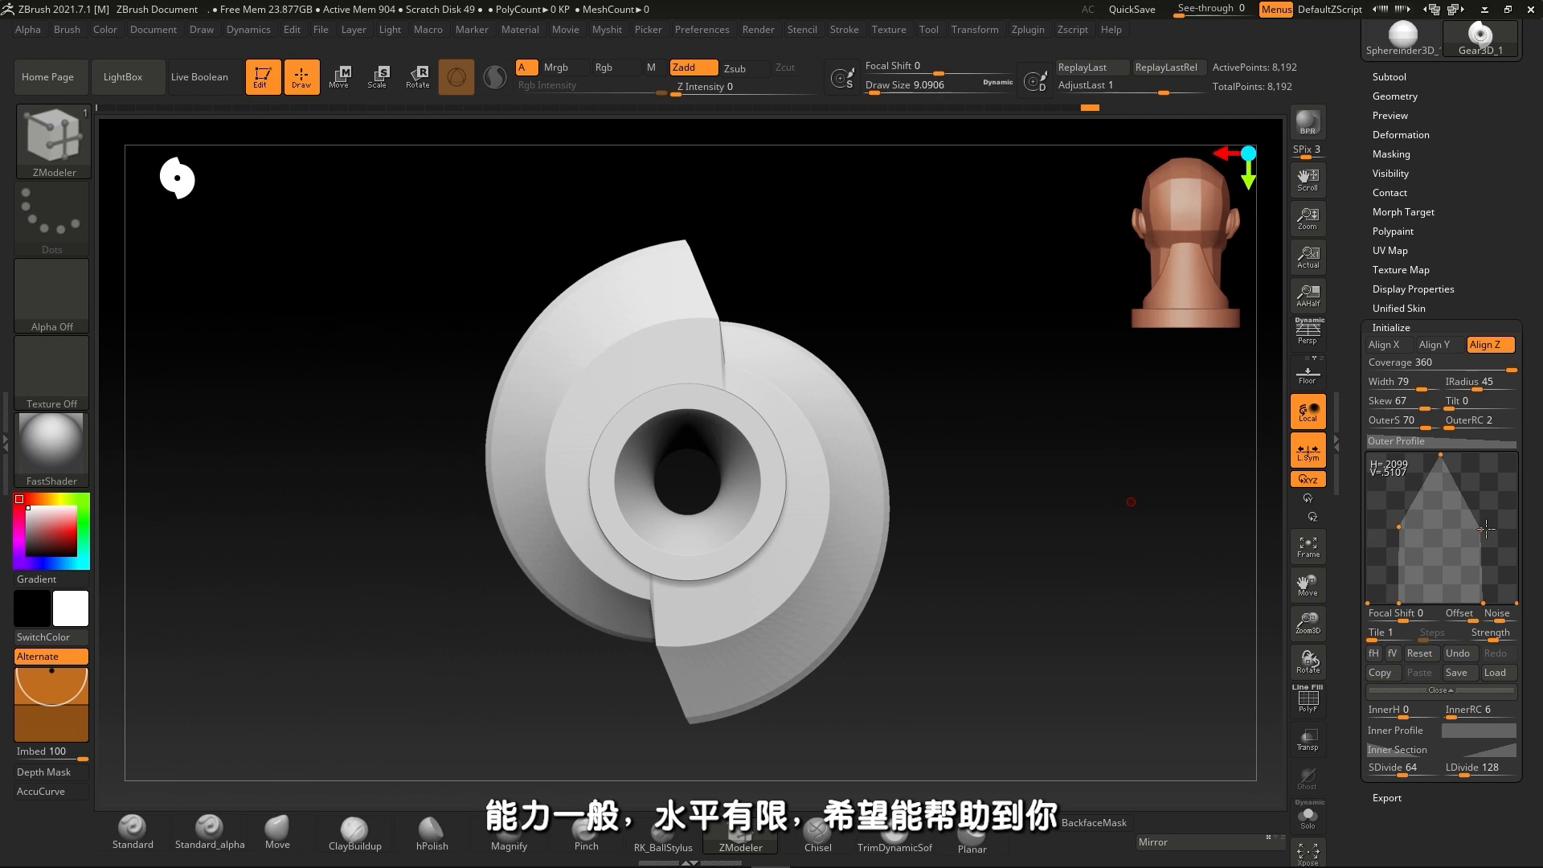
Adjust a shoulder point of the gear's Outer Section curve and close the curve editor.
drag(1486, 528, 1483, 524)
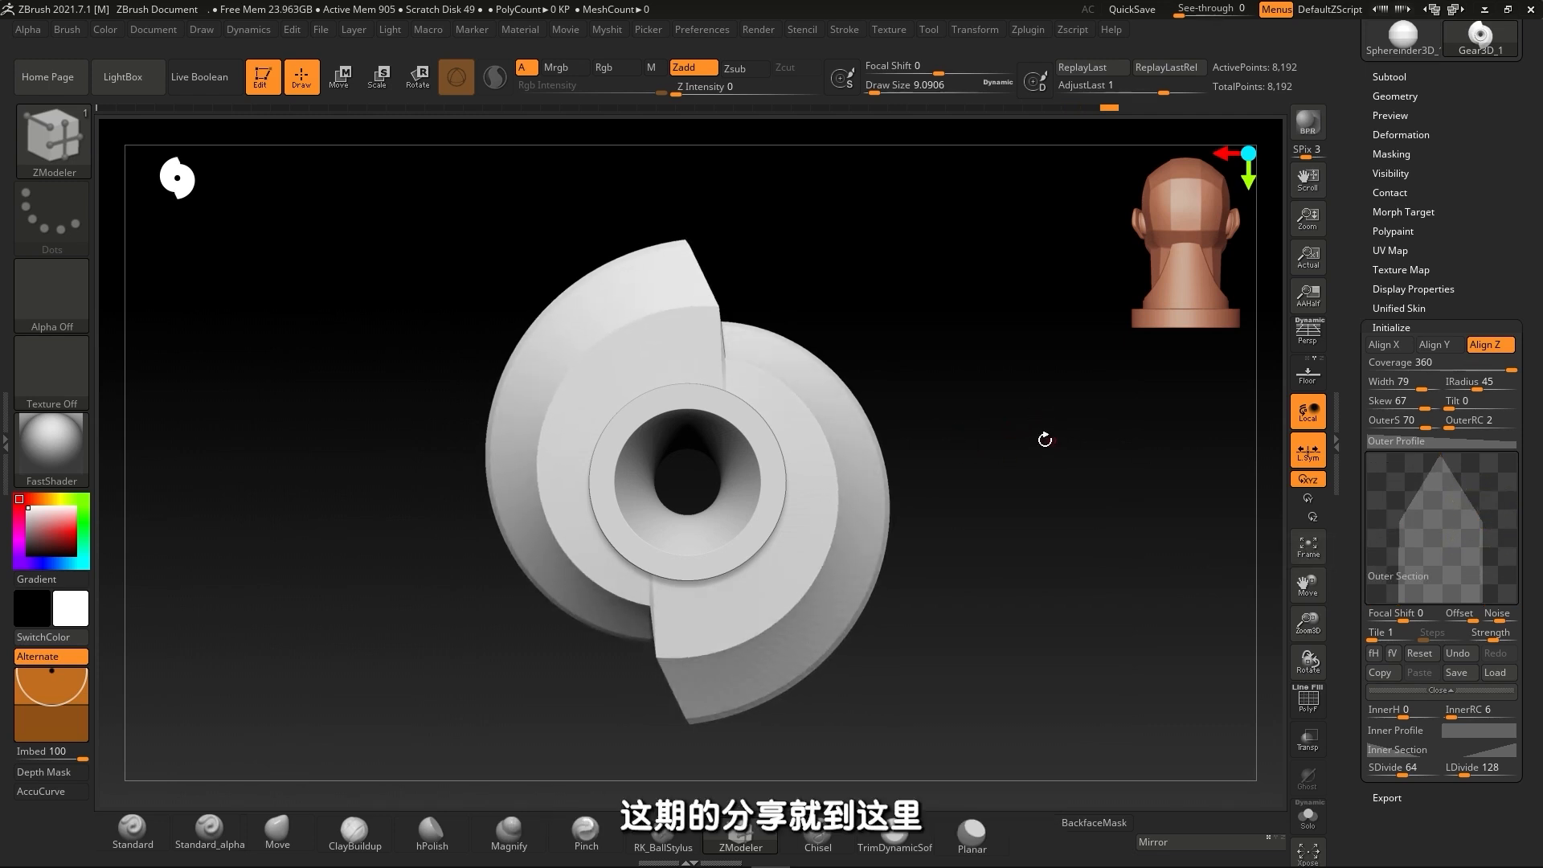
shift+drag(1221, 483, 1016, 431)
drag(1542, 601, 1542, 613)
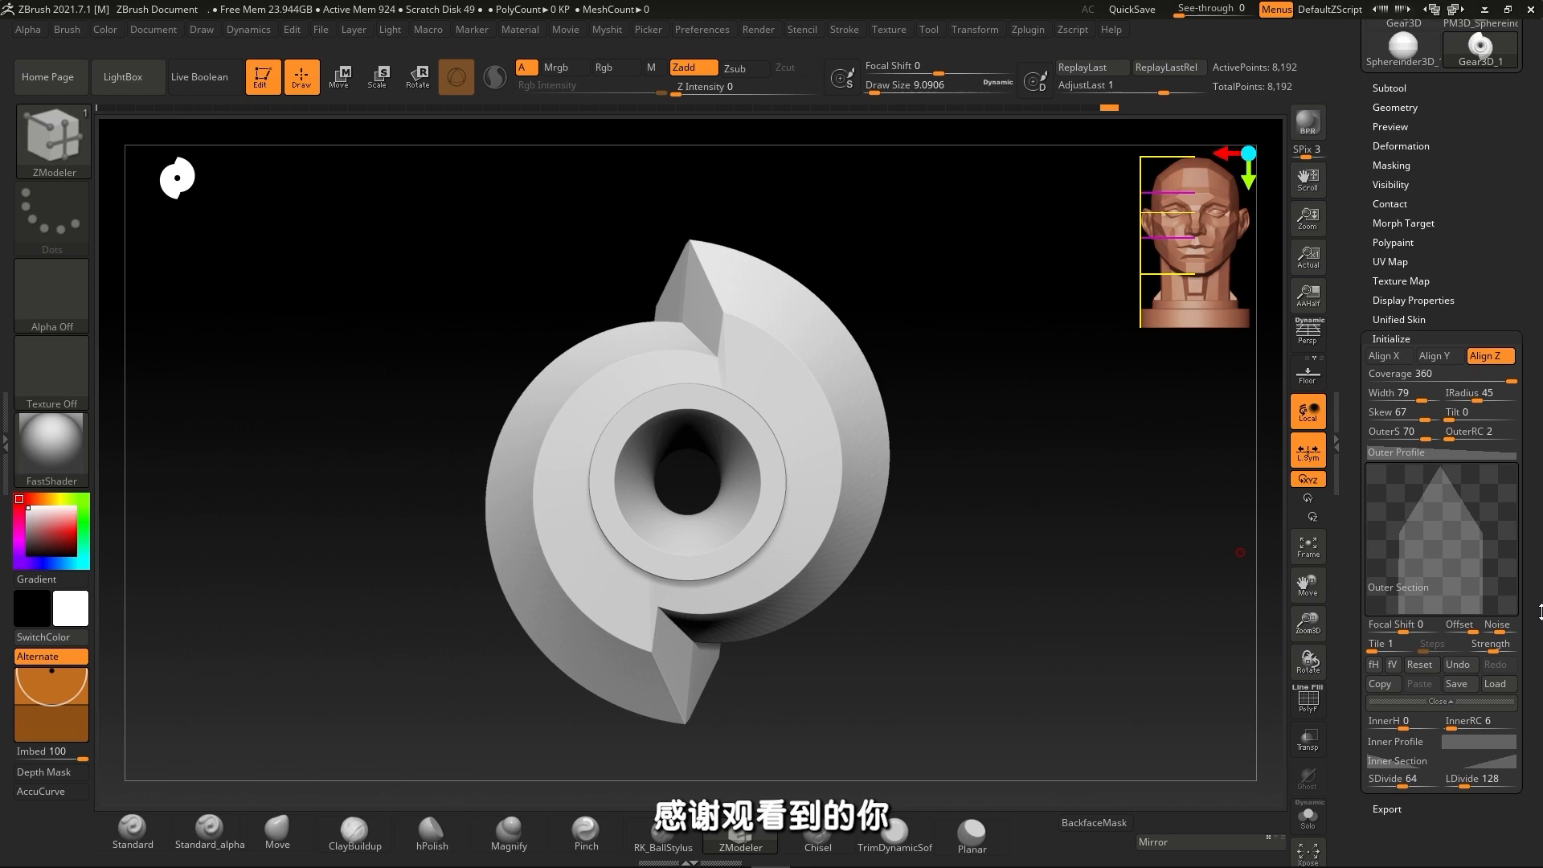
click(1443, 702)
drag(1465, 290, 1465, 348)
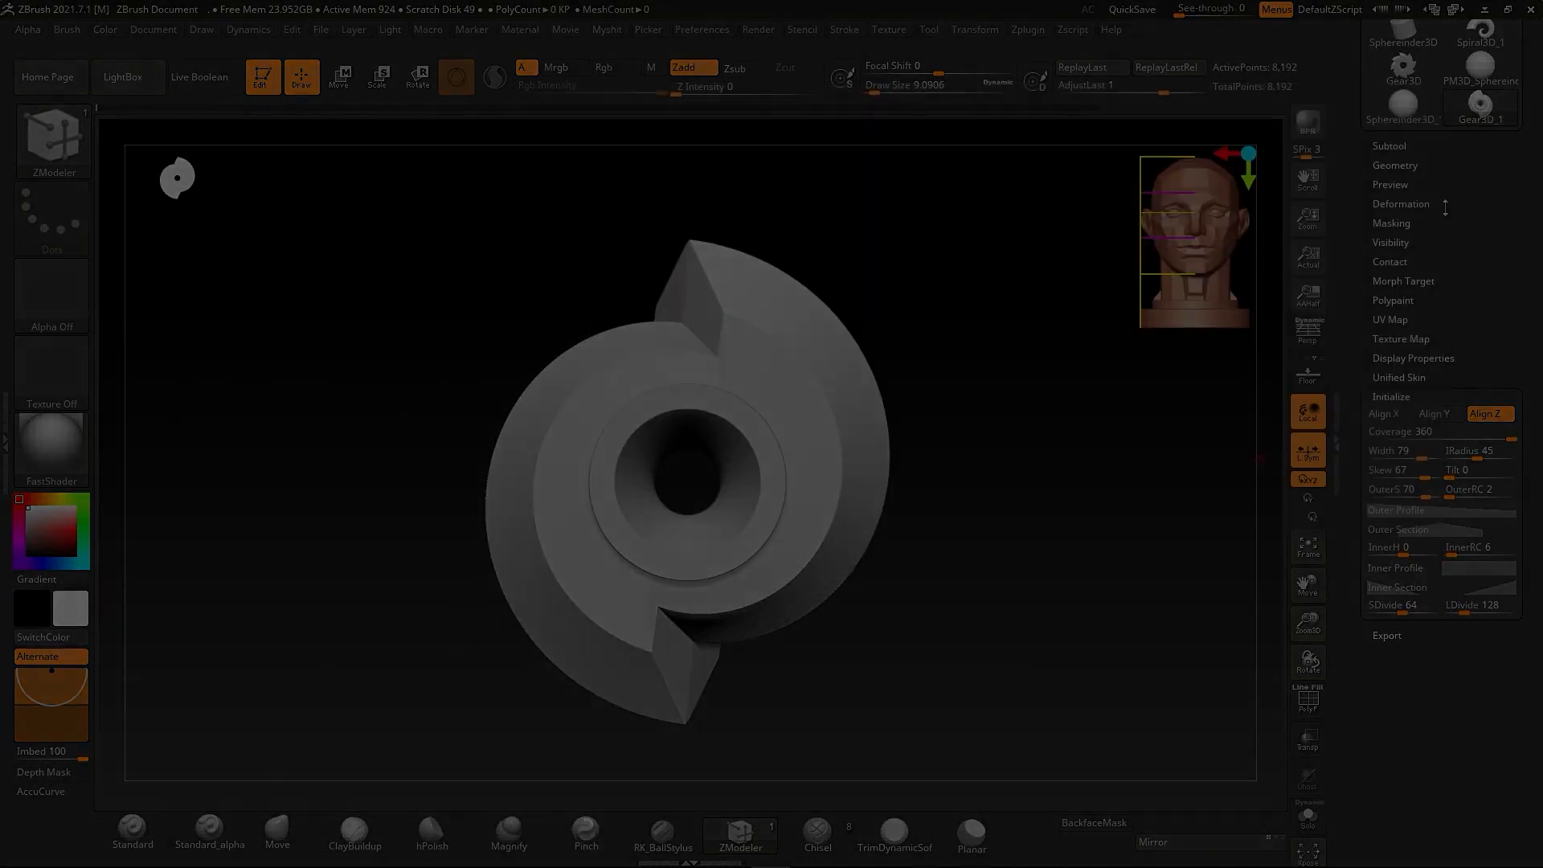